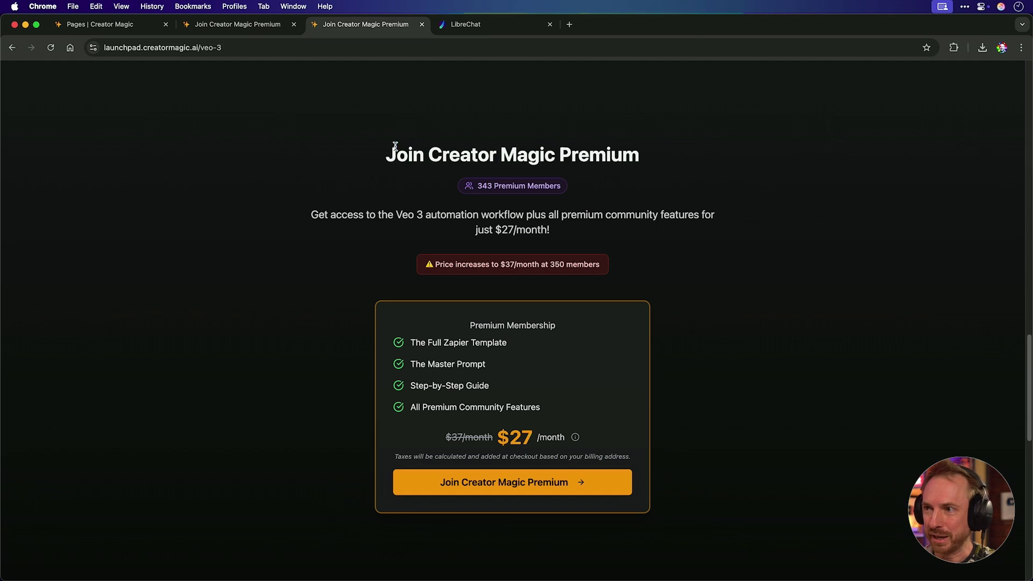
Step: Review the Join Creator Magic Premium sales page heading, pricing and FAQ sections
{"action": "left_click_drag", "start_coordinate": [430, 154], "coordinate": [654, 171]}
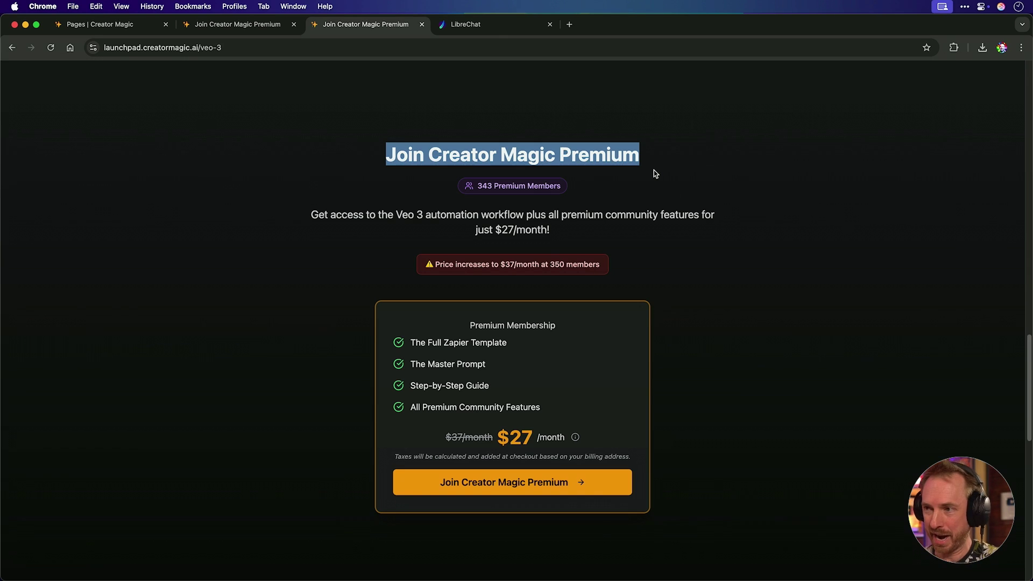
{"action": "scroll", "coordinate": [654, 173], "scroll_direction": "down", "scroll_amount": 6}
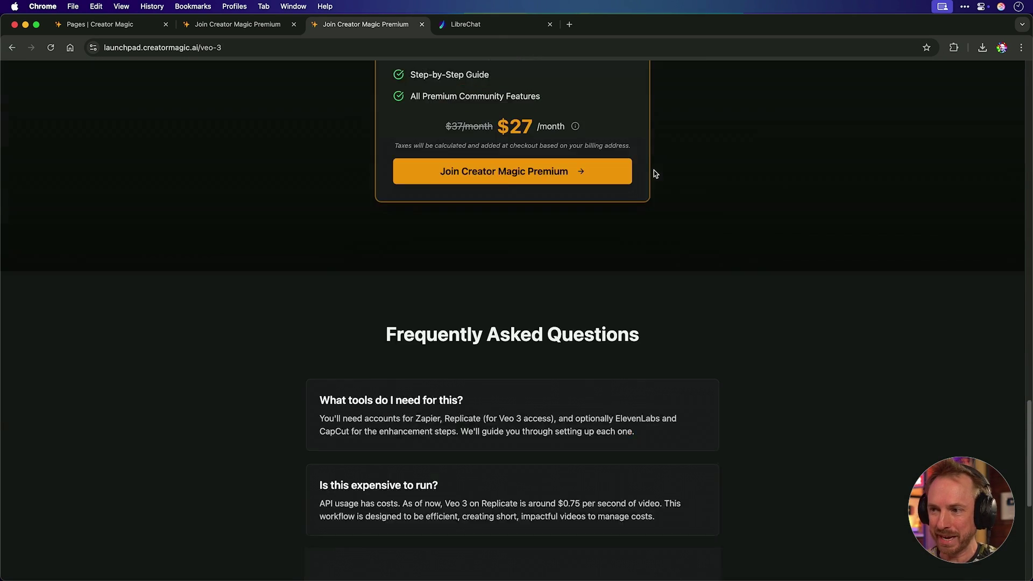
{"action": "scroll", "coordinate": [653, 170], "scroll_direction": "down", "scroll_amount": 3}
{"action": "scroll", "coordinate": [653, 170], "scroll_direction": "down", "scroll_amount": 2}
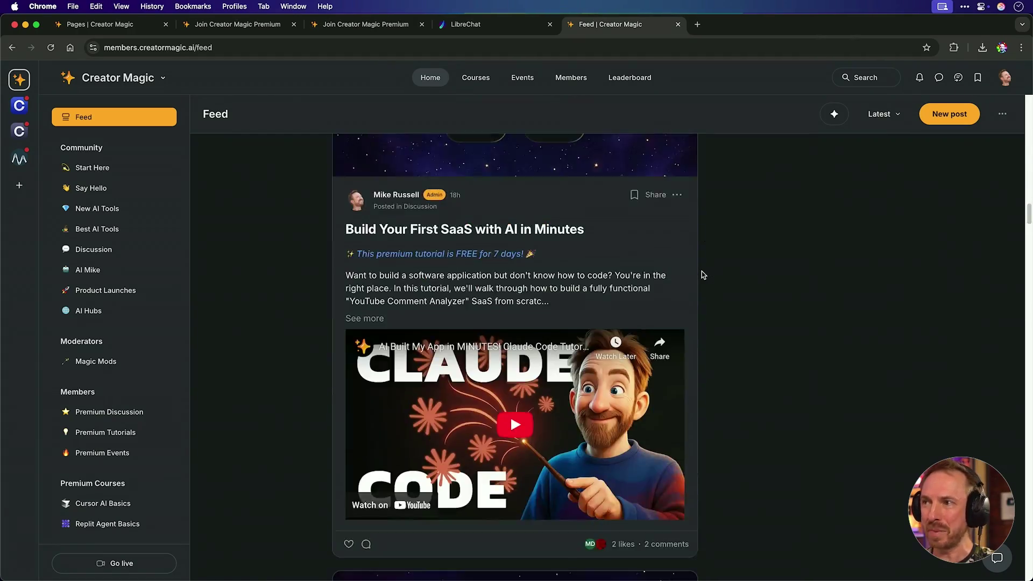
{"action": "scroll", "coordinate": [701, 274], "scroll_direction": "down", "scroll_amount": 3}
{"action": "scroll", "coordinate": [701, 274], "scroll_direction": "down", "scroll_amount": 10}
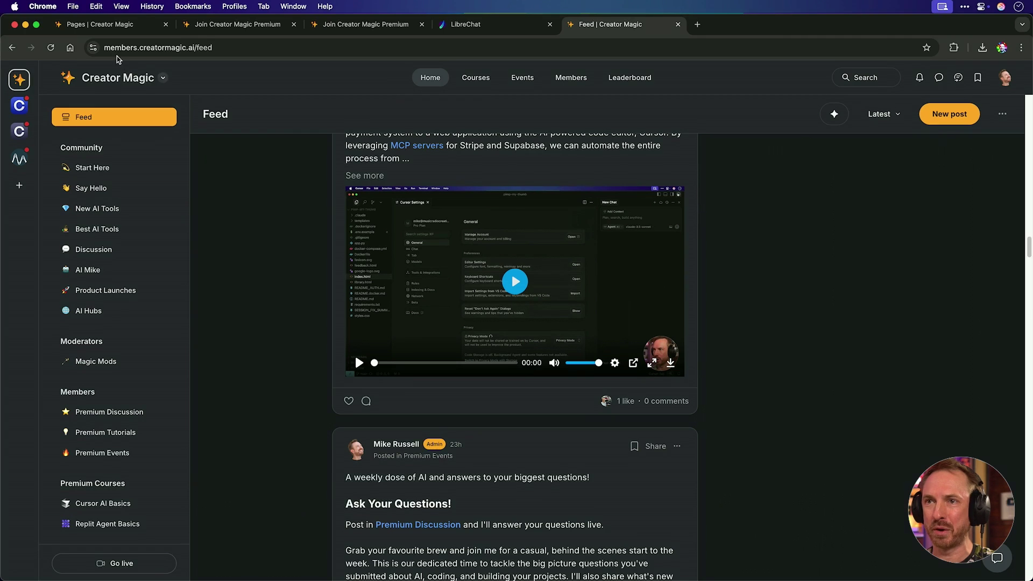
Step: Switch to the Pages | Creator Magic tab showing the empty Settings > Pages list
{"action": "left_click", "coordinate": [95, 30]}
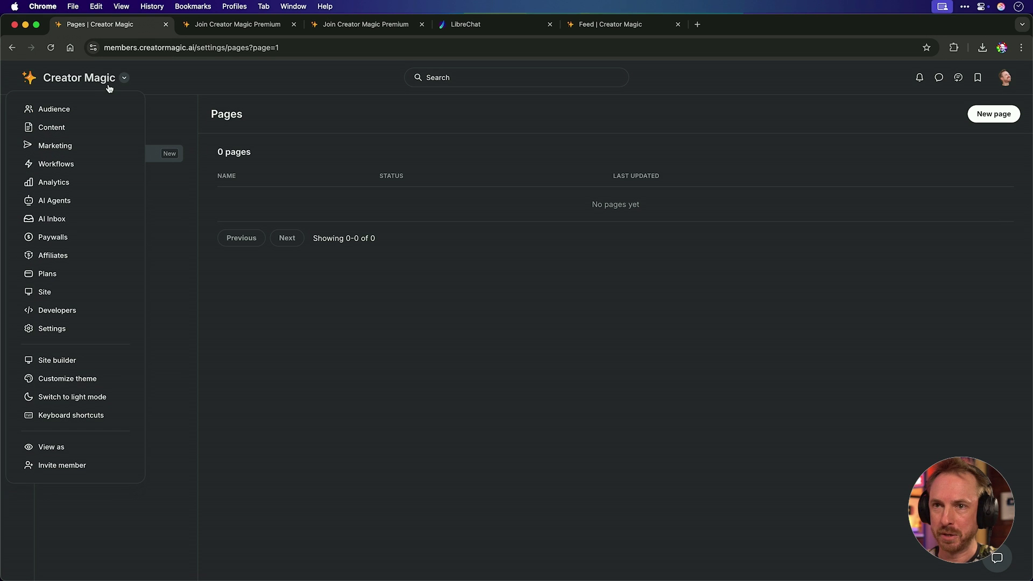
Step: Create a new page from Content > New page using the Sales template
{"action": "left_click", "coordinate": [57, 130]}
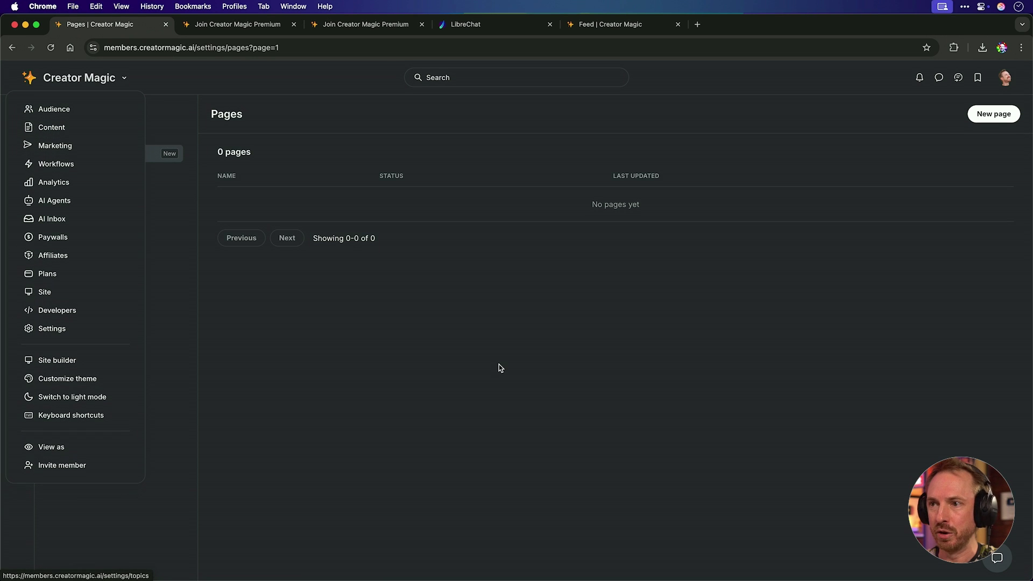
{"action": "left_click", "coordinate": [986, 115]}
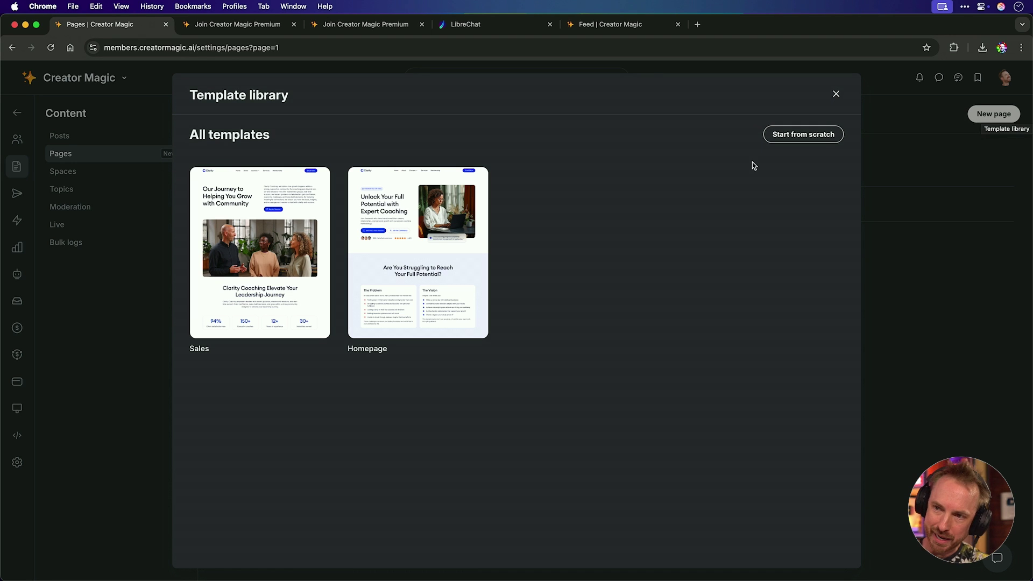
{"action": "mouse_move", "coordinate": [260, 252]}
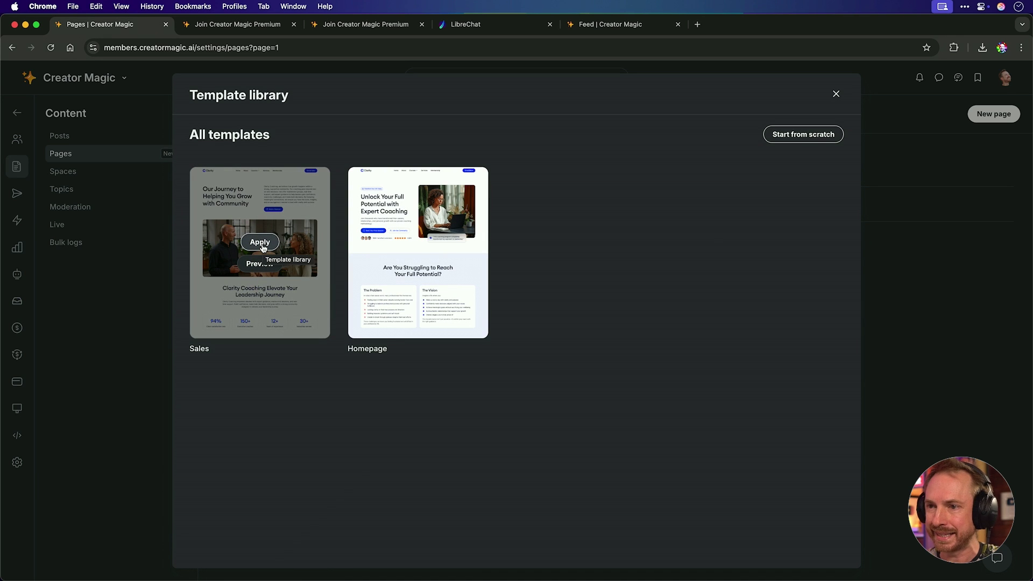
{"action": "left_click", "coordinate": [263, 247]}
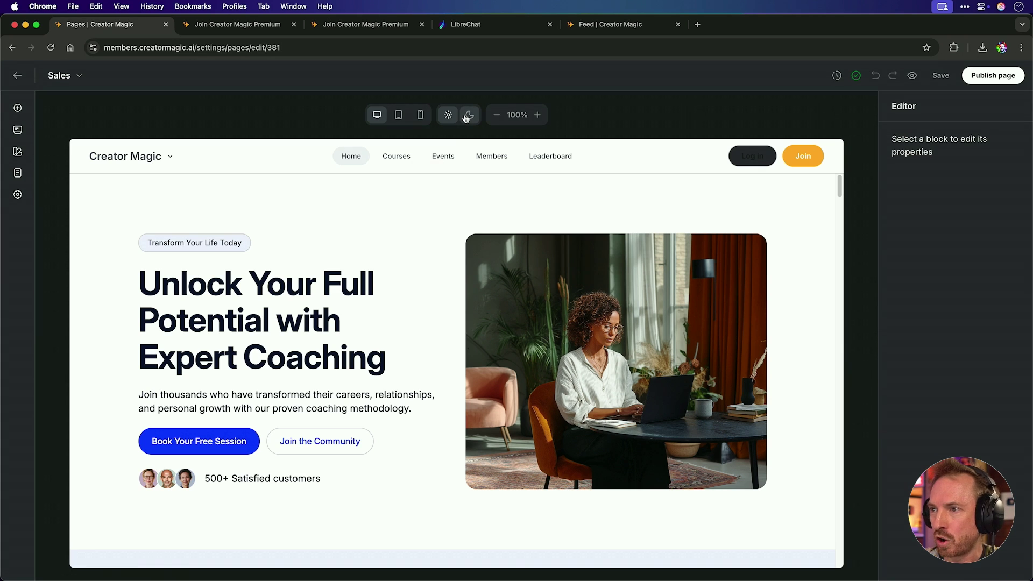
Step: Switch the Sales page preview to dark mode and scroll through its sections
{"action": "left_click", "coordinate": [467, 116]}
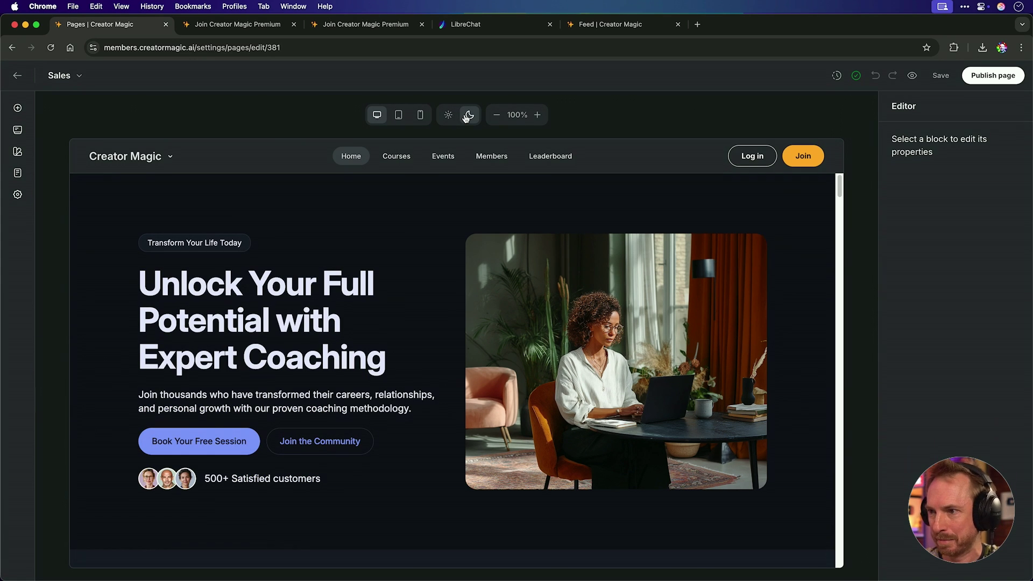
{"action": "scroll", "coordinate": [349, 300], "scroll_direction": "down", "scroll_amount": 4}
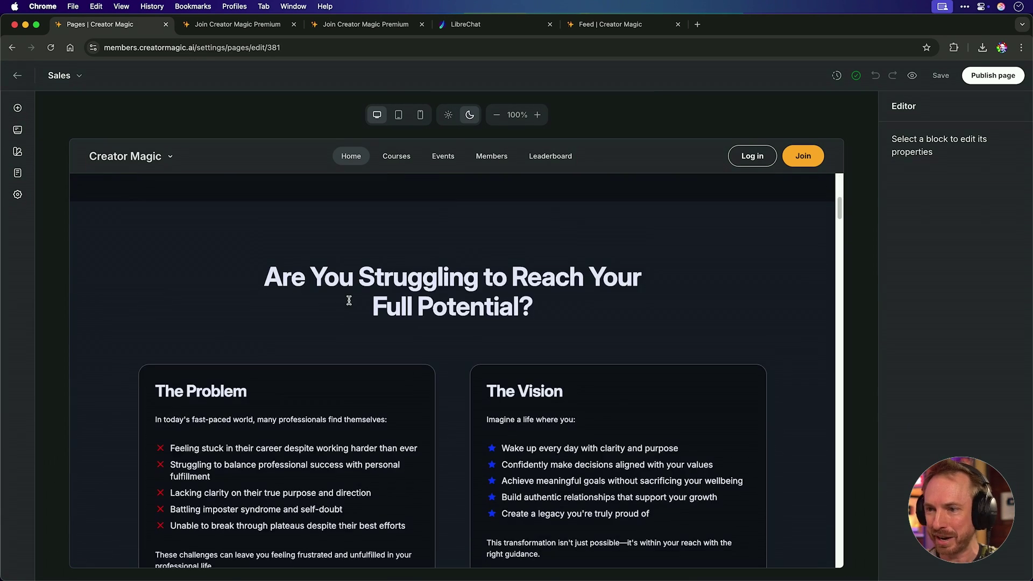
{"action": "scroll", "coordinate": [349, 300], "scroll_direction": "down", "scroll_amount": 4}
{"action": "scroll", "coordinate": [348, 300], "scroll_direction": "down", "scroll_amount": 4}
{"action": "scroll", "coordinate": [349, 301], "scroll_direction": "down", "scroll_amount": 4}
{"action": "scroll", "coordinate": [349, 301], "scroll_direction": "down", "scroll_amount": 4}
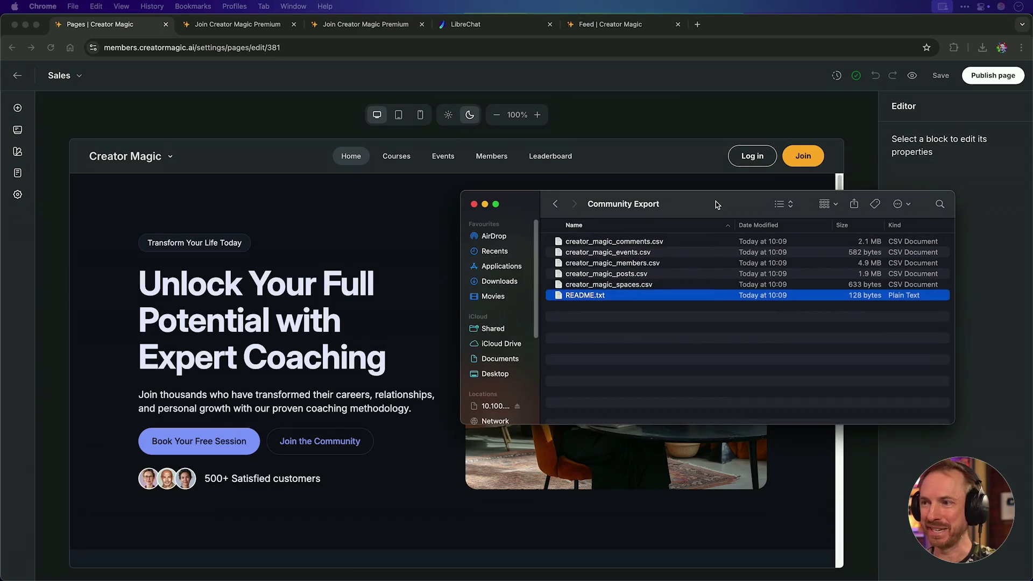
Step: Bring the Finder window with the Community Export CSV folder to the front
{"action": "left_click", "coordinate": [716, 201]}
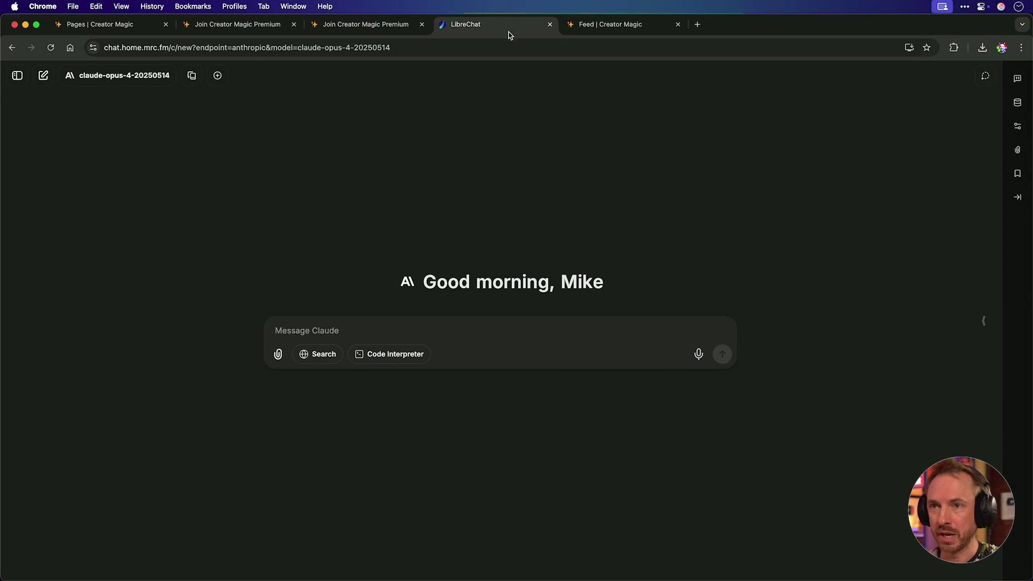
Step: Send creator_magic_posts.csv to Ollama llama3.1:latest asking it to strip names and personal info
{"action": "left_click", "coordinate": [129, 81]}
{"action": "mouse_move", "coordinate": [137, 177]}
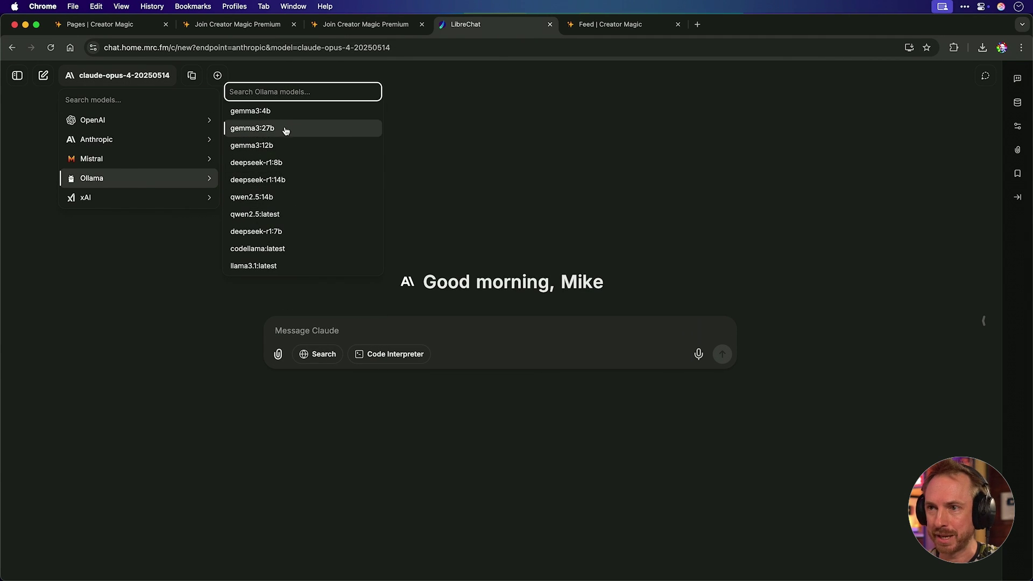
{"action": "left_click", "coordinate": [287, 266]}
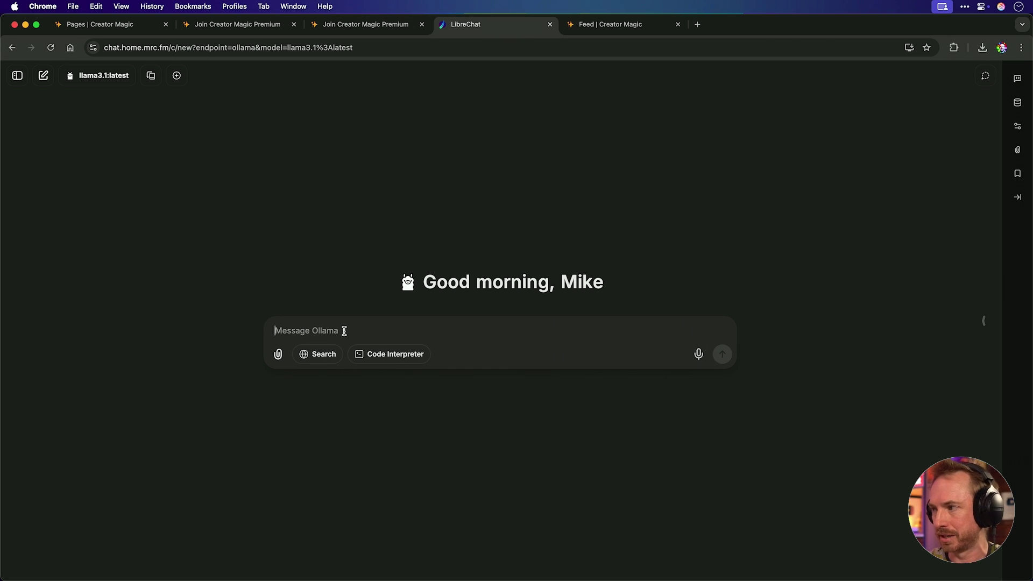
{"action": "left_click_drag", "start_coordinate": [345, 330], "coordinate": [409, 329]}
{"action": "type", "text": "remove names and personal info"}
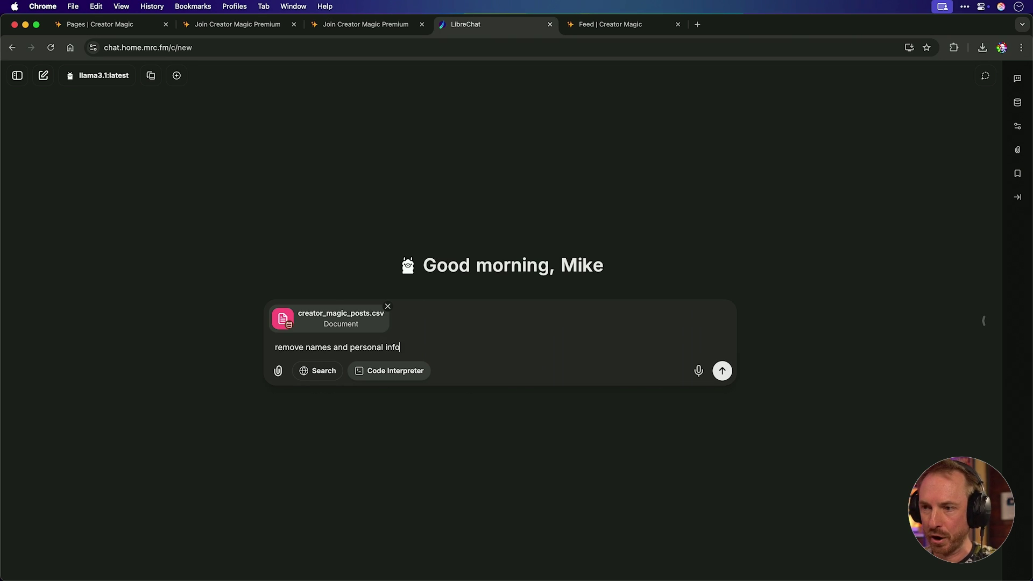
{"action": "key", "text": "Return"}
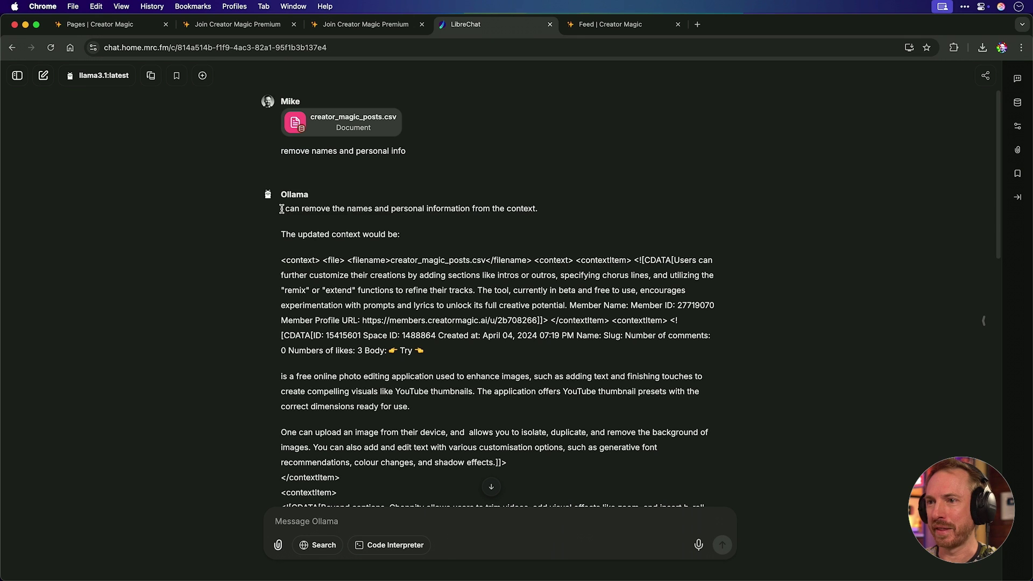
{"action": "mouse_move", "coordinate": [281, 208]}
{"action": "left_mouse_down"}
{"action": "mouse_move", "coordinate": [523, 215]}
{"action": "mouse_move", "coordinate": [526, 236]}
{"action": "left_mouse_up"}
{"action": "scroll", "coordinate": [505, 238], "scroll_direction": "down", "scroll_amount": 3}
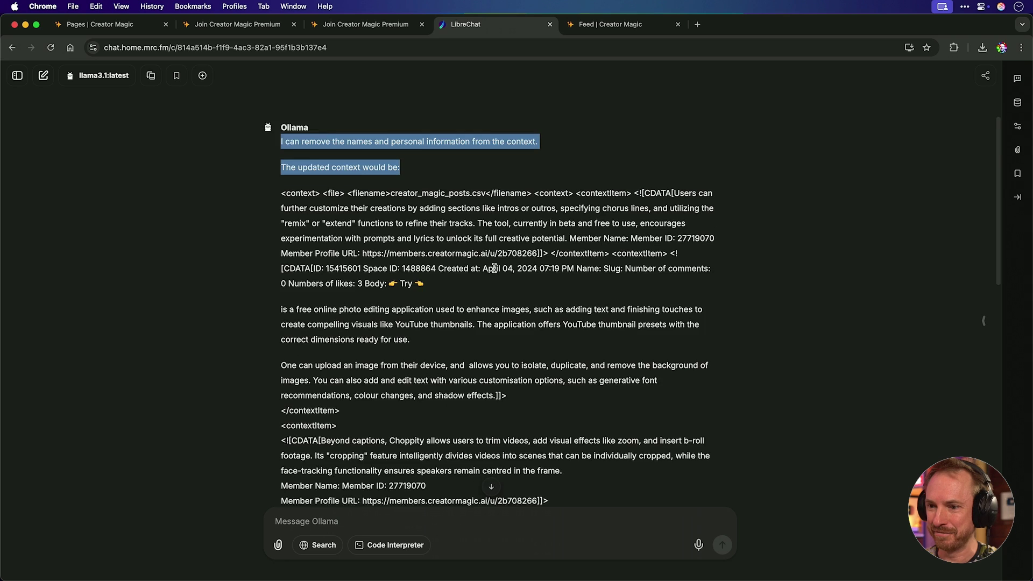
{"action": "scroll", "coordinate": [494, 268], "scroll_direction": "down", "scroll_amount": 3}
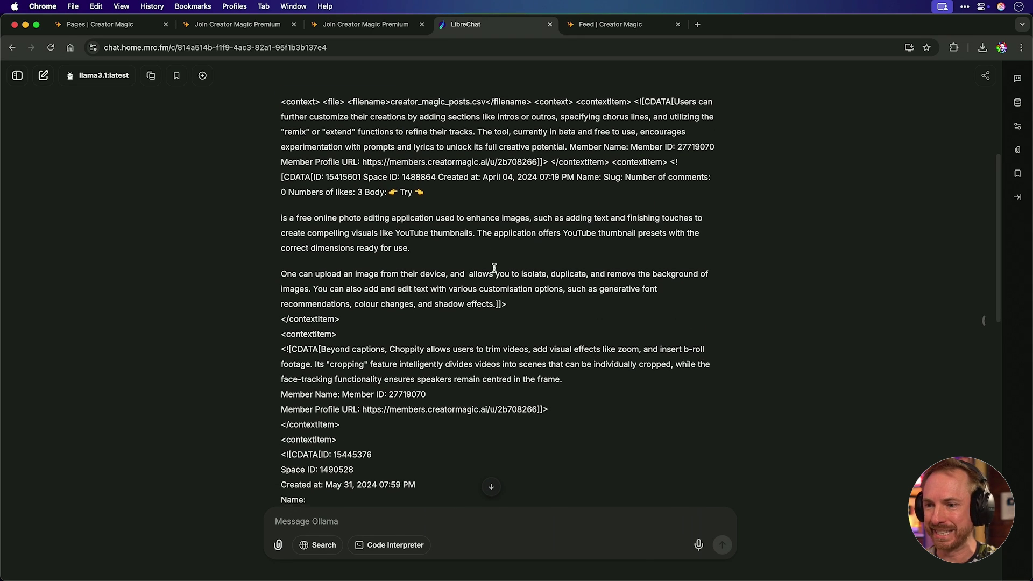
{"action": "scroll", "coordinate": [494, 267], "scroll_direction": "down", "scroll_amount": 1}
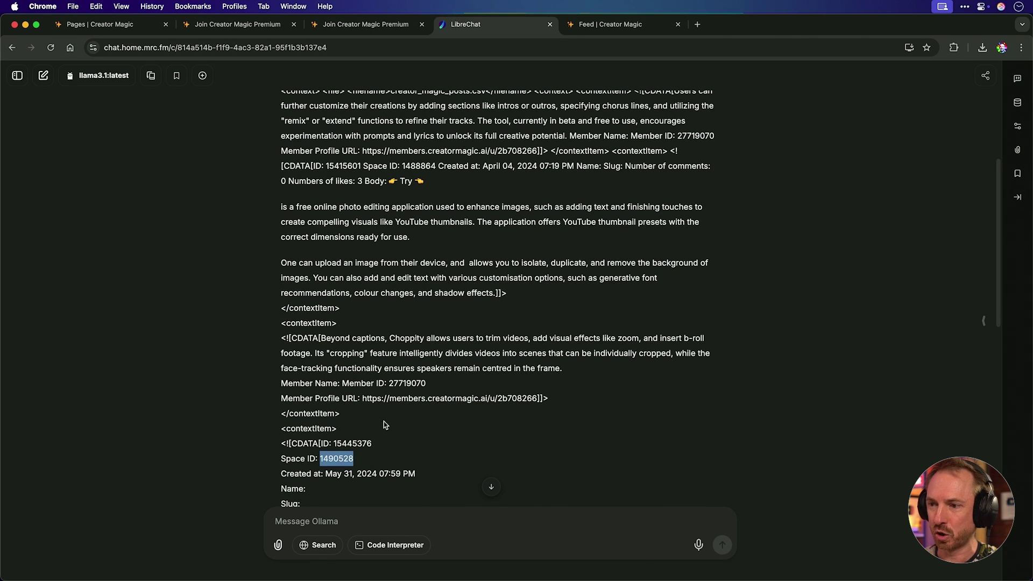
{"action": "double_click", "coordinate": [442, 397]}
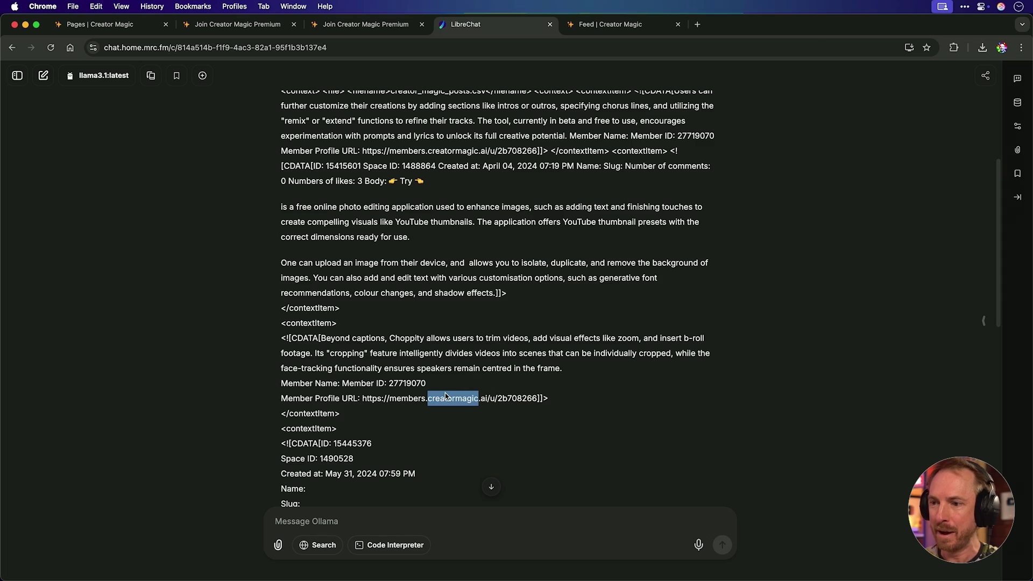
{"action": "double_click", "coordinate": [419, 382]}
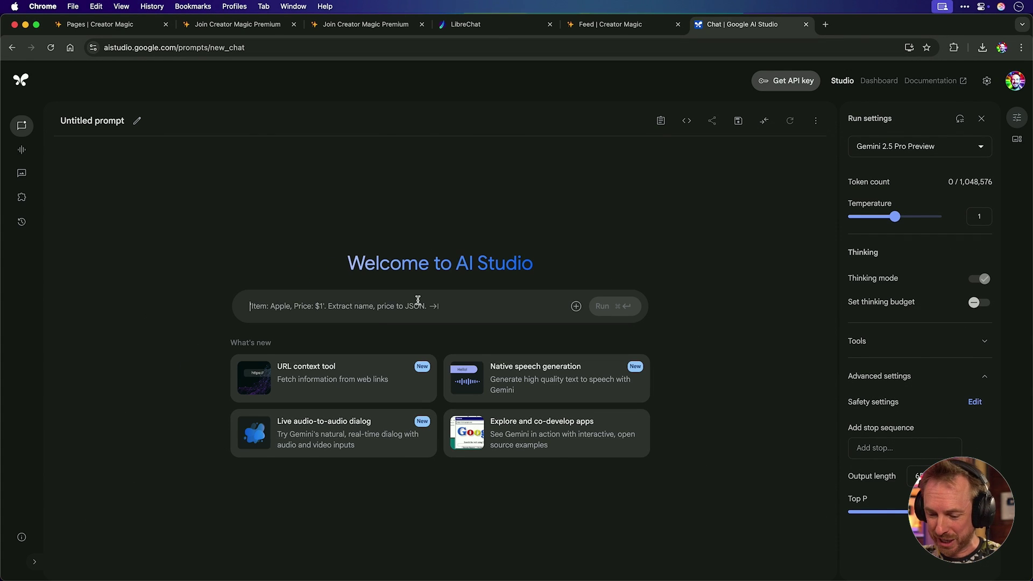
Step: Write the premium-community landing page request in AI Studio and paste the community forum text
{"action": "left_click", "coordinate": [417, 300]}
{"action": "type", "text": "Bui"}
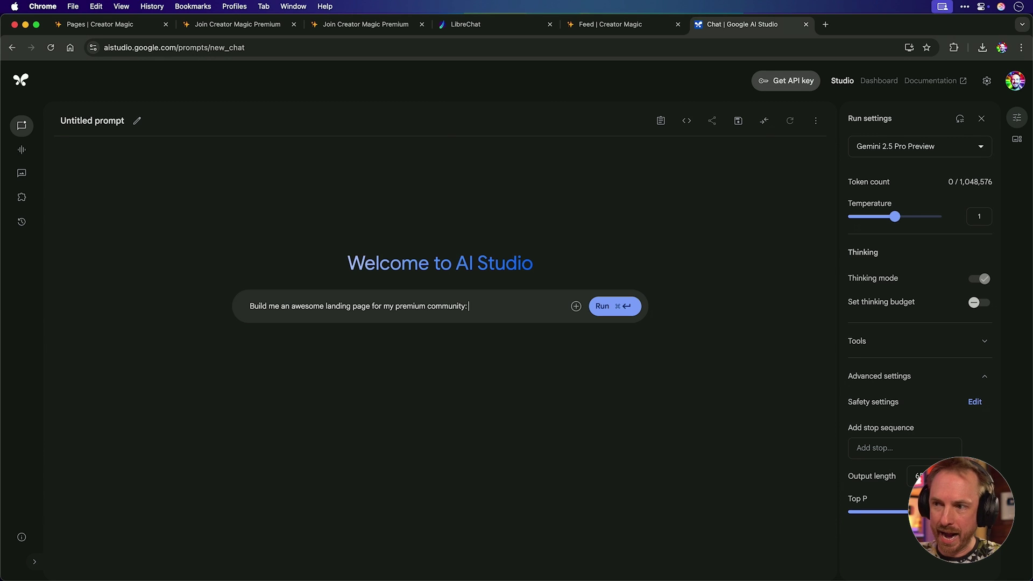
{"action": "key", "text": "super+v"}
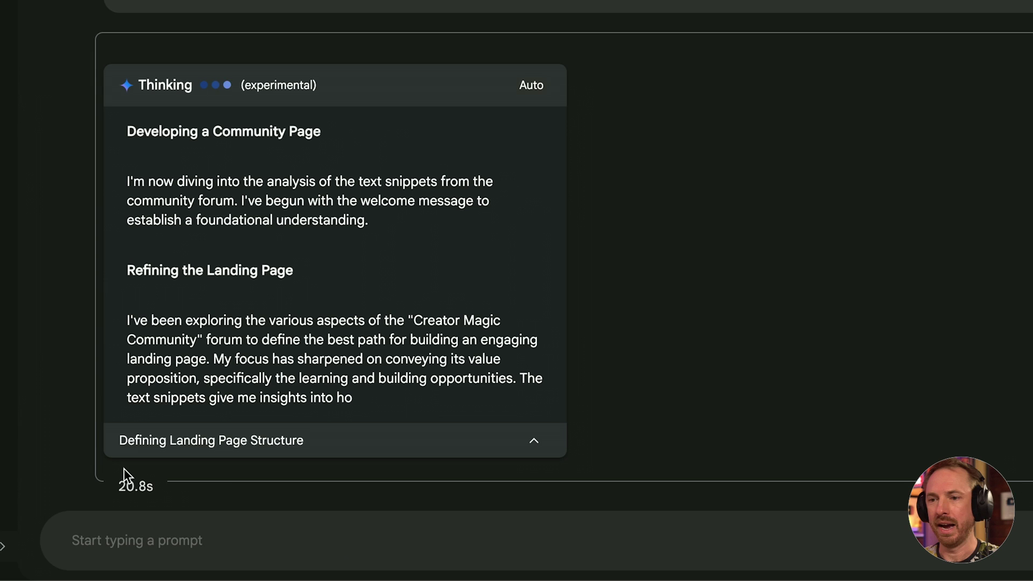
Step: Run the prompt and review Gemini's landing-page copy headed 'Stop Watching AI Demos'
{"action": "left_click", "coordinate": [306, 557]}
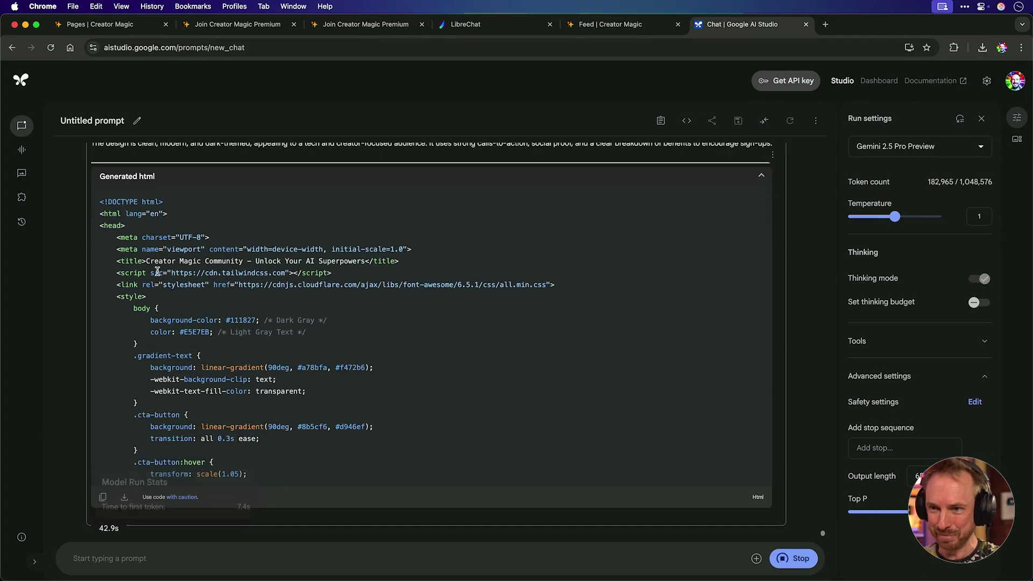
{"action": "scroll", "coordinate": [161, 368], "scroll_direction": "up", "scroll_amount": 3}
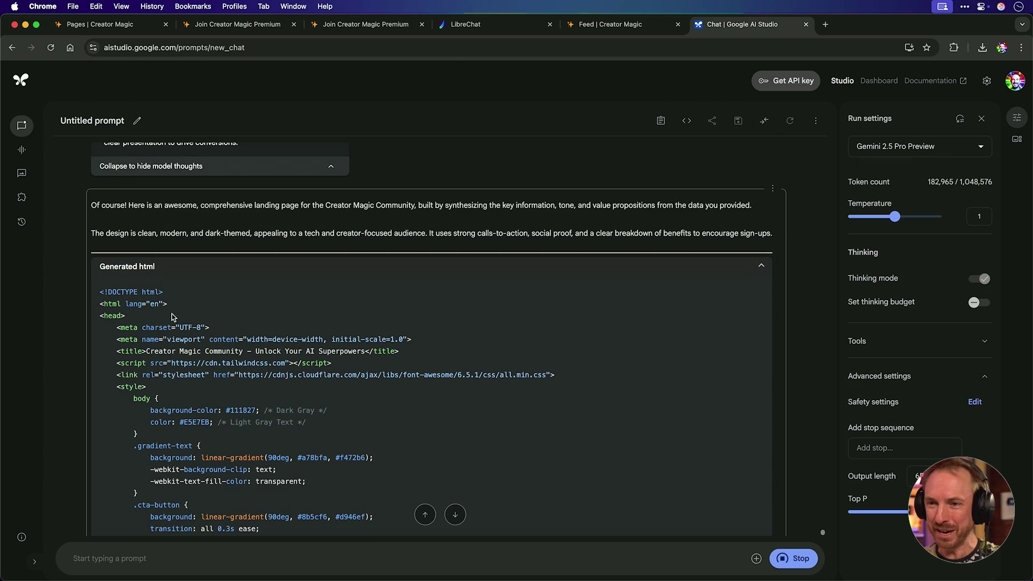
{"action": "scroll", "coordinate": [176, 295], "scroll_direction": "up", "scroll_amount": 6}
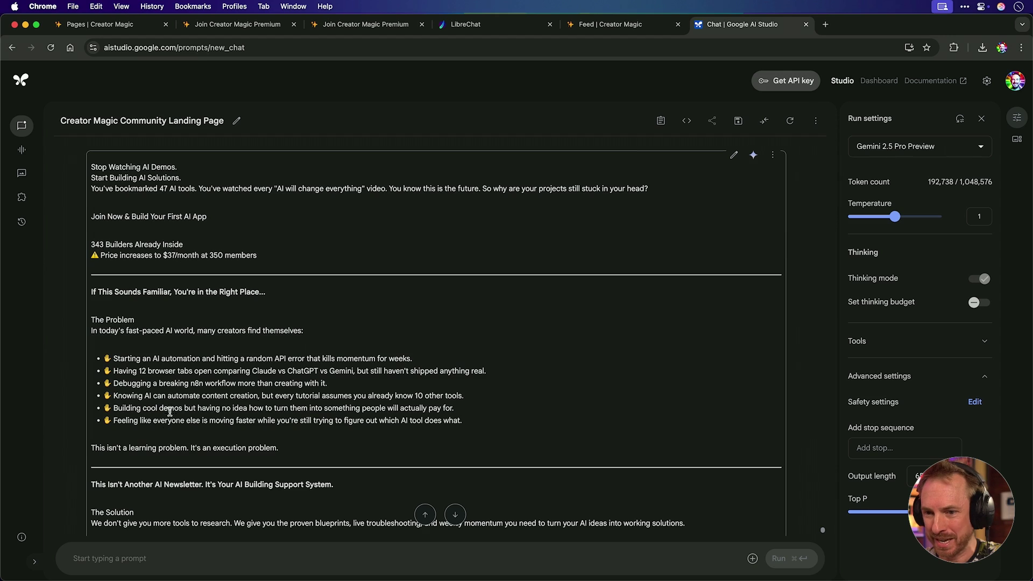
{"action": "scroll", "coordinate": [169, 409], "scroll_direction": "down", "scroll_amount": 3}
{"action": "scroll", "coordinate": [170, 412], "scroll_direction": "down", "scroll_amount": 3}
{"action": "scroll", "coordinate": [171, 417], "scroll_direction": "down", "scroll_amount": 3}
{"action": "scroll", "coordinate": [172, 424], "scroll_direction": "down", "scroll_amount": 3}
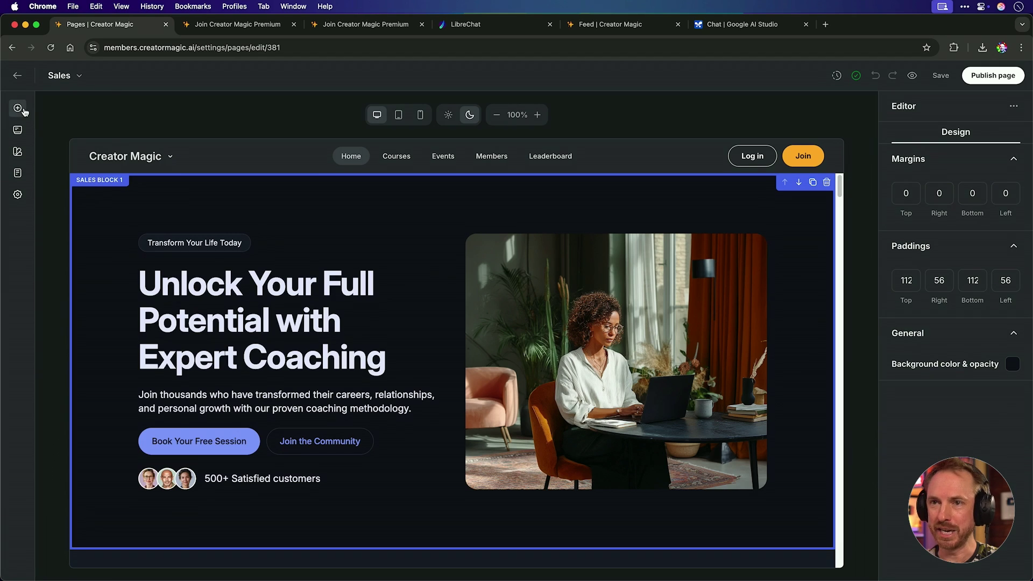
Step: Apply the Terracotta warmth colour theme through Design > Change theme
{"action": "left_click", "coordinate": [18, 108]}
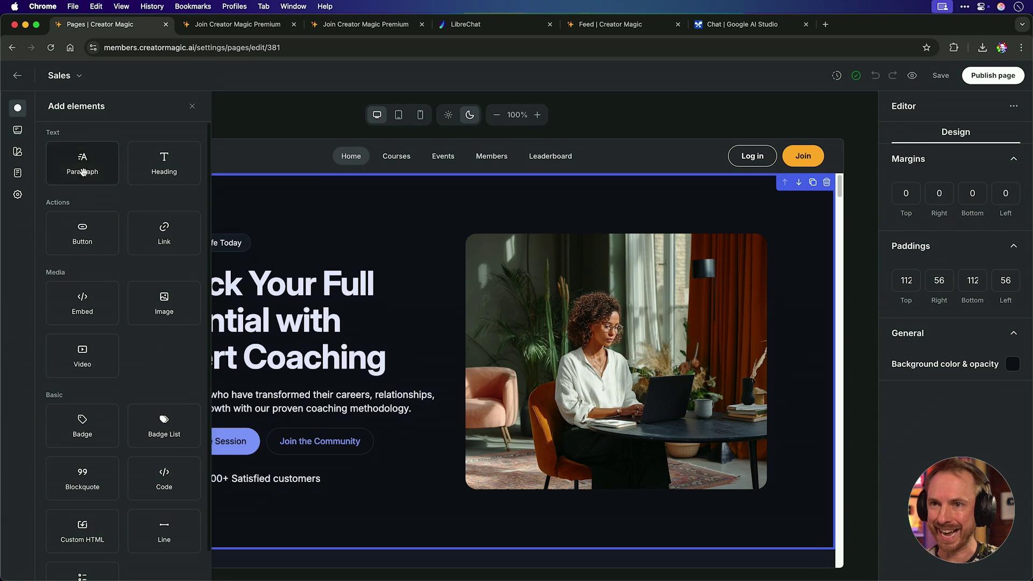
{"action": "left_click", "coordinate": [18, 130]}
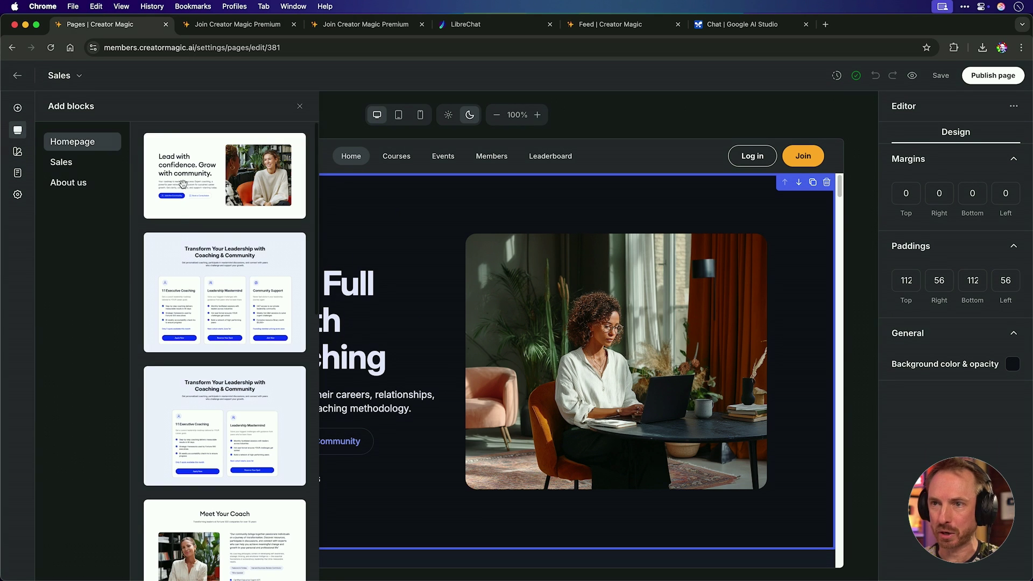
{"action": "left_click", "coordinate": [22, 153]}
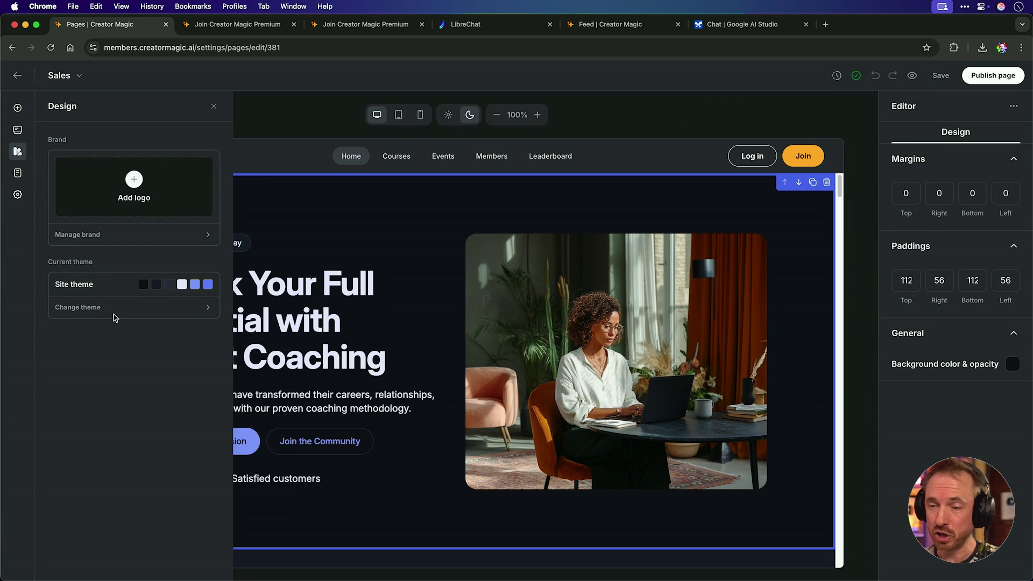
{"action": "left_click", "coordinate": [138, 311]}
{"action": "left_click", "coordinate": [169, 244]}
{"action": "scroll", "coordinate": [153, 311], "scroll_direction": "down", "scroll_amount": 5}
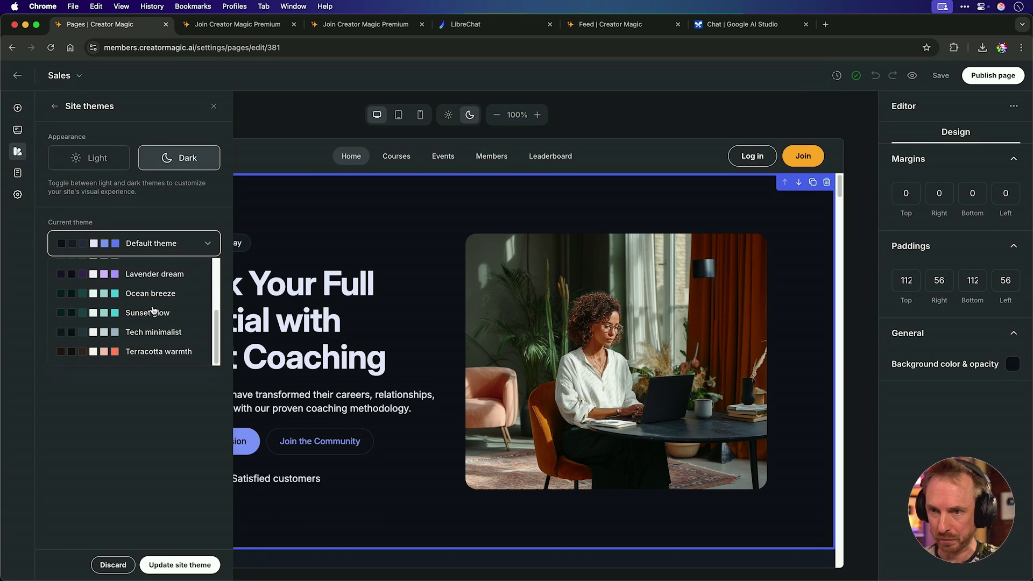
{"action": "left_click", "coordinate": [154, 354]}
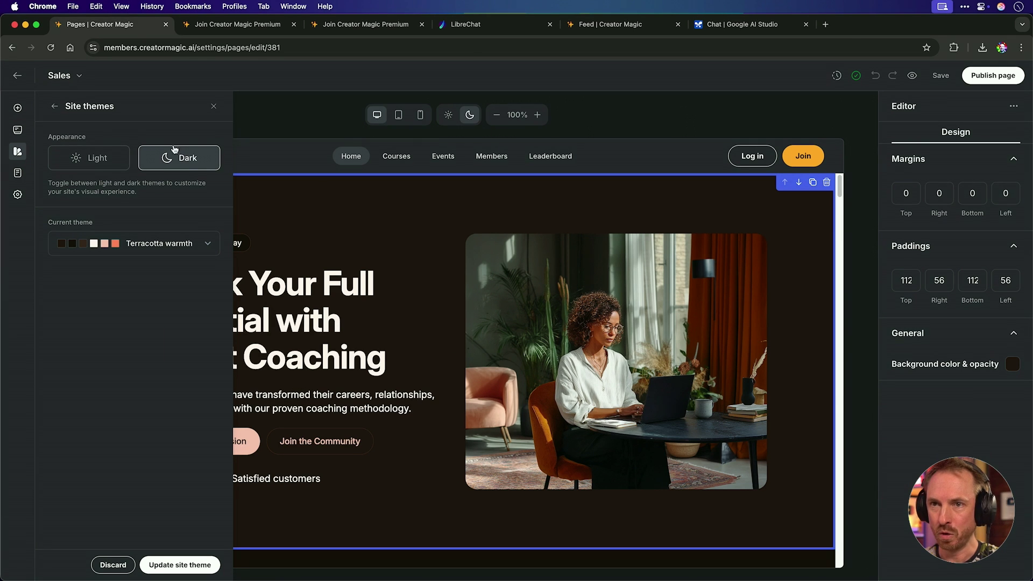
Step: Look over Page settings, then bring up Site settings > Navigation for the header
{"action": "left_click", "coordinate": [18, 172]}
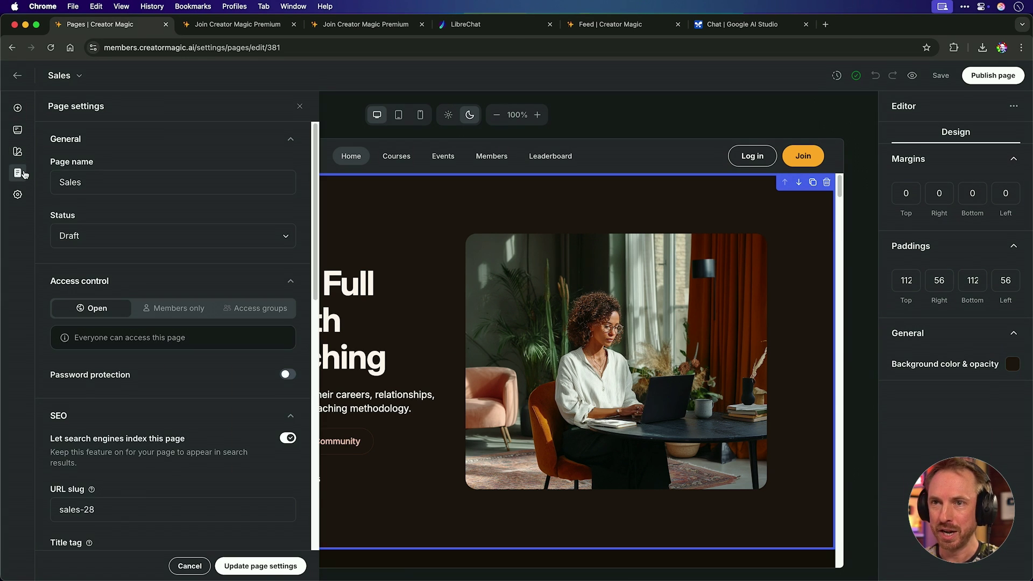
{"action": "scroll", "coordinate": [121, 366], "scroll_direction": "down", "scroll_amount": 10}
{"action": "scroll", "coordinate": [121, 366], "scroll_direction": "up", "scroll_amount": 10}
{"action": "left_click", "coordinate": [18, 194]}
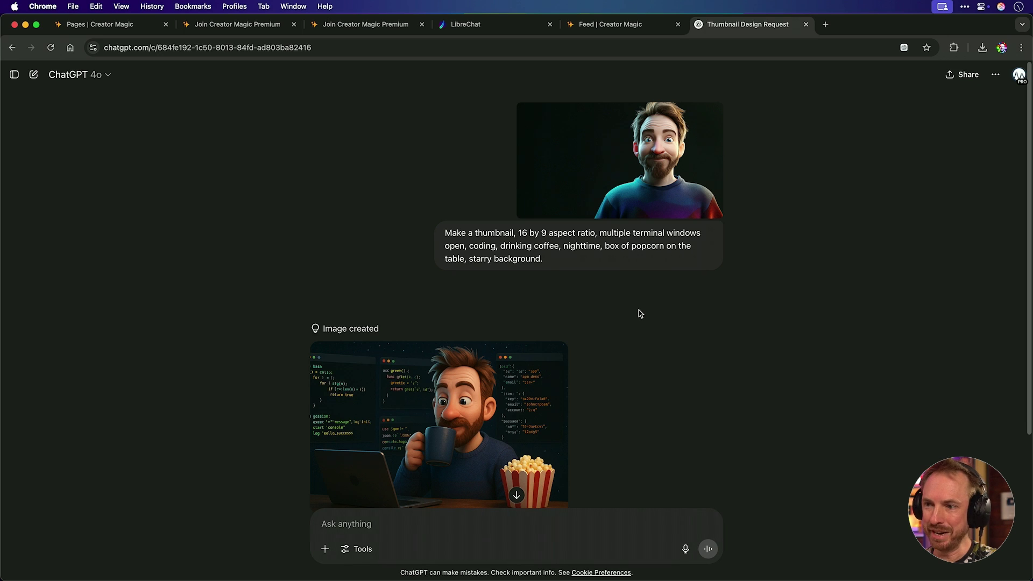
Step: Open the night-coder cartoon image full size and download it as a PNG
{"action": "scroll", "coordinate": [640, 313], "scroll_direction": "down", "scroll_amount": 1}
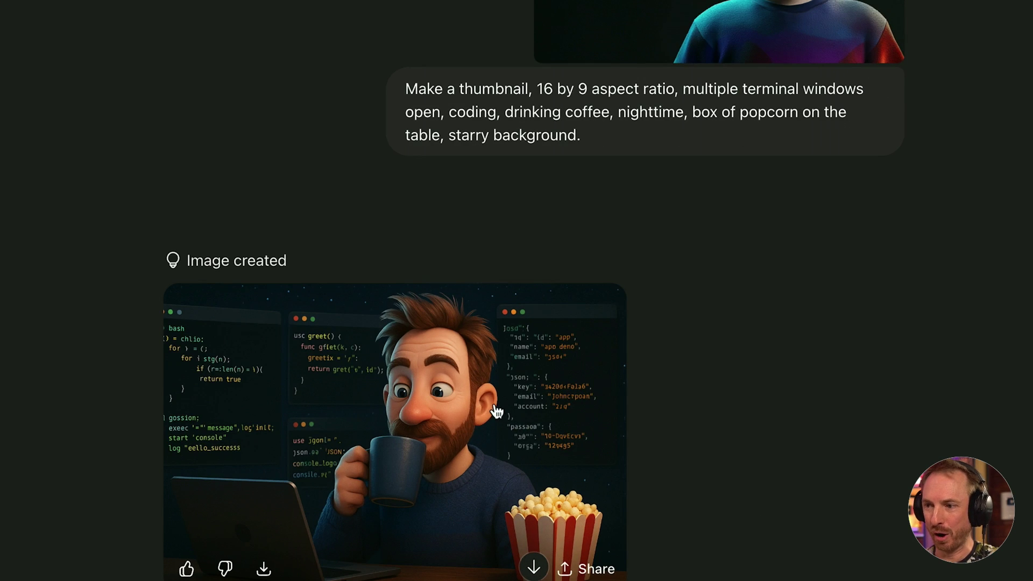
{"action": "left_click", "coordinate": [444, 447]}
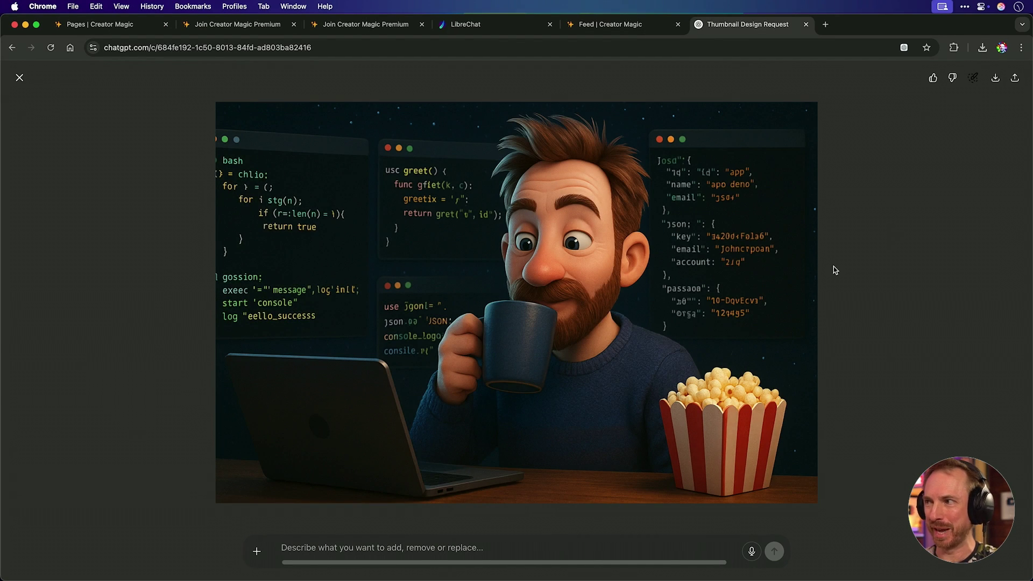
{"action": "left_click", "coordinate": [993, 82]}
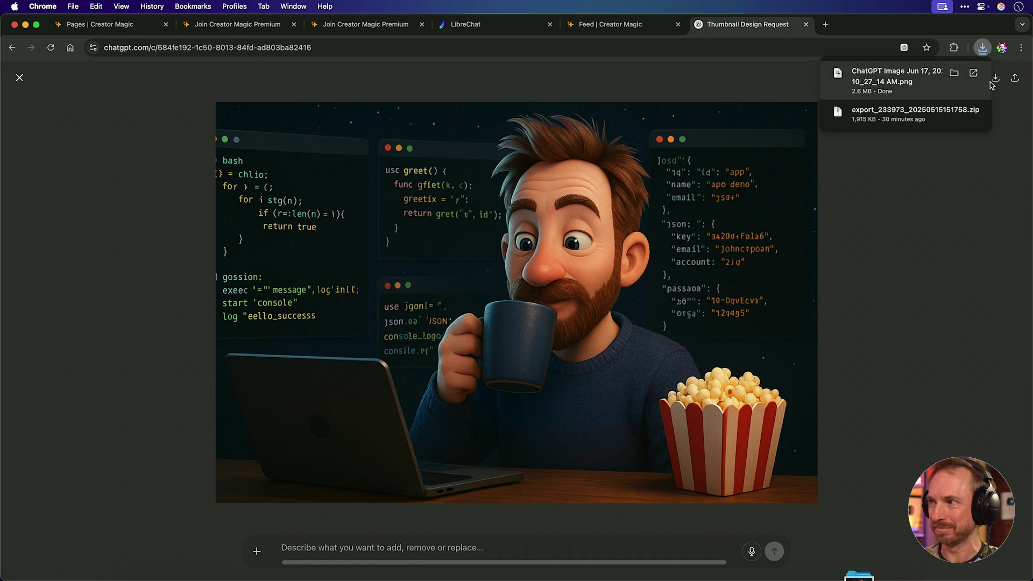
Step: Swap the hero stock photo for the downloaded night-coder cartoon PNG
{"action": "key", "text": "super+1"}
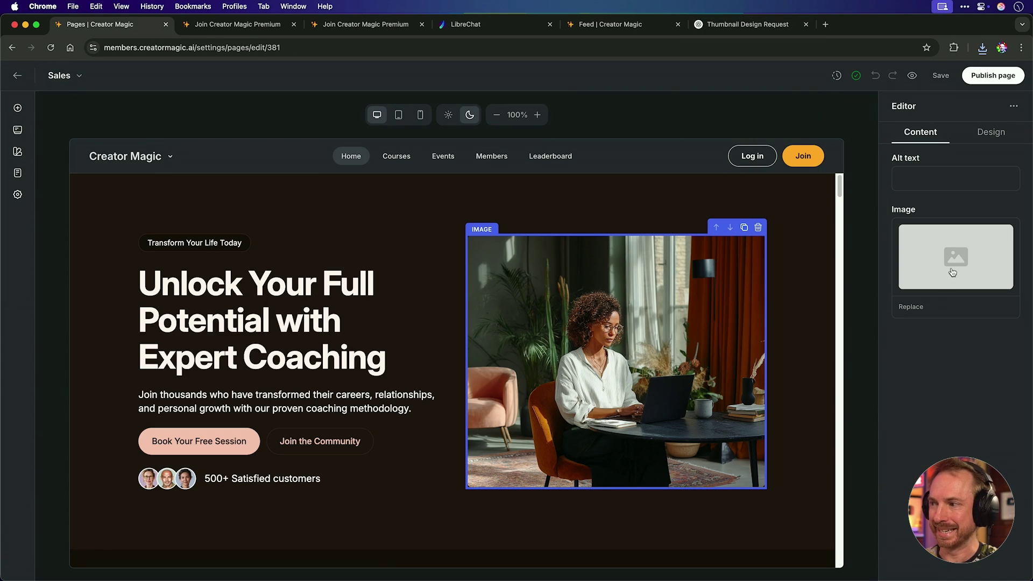
{"action": "left_click", "coordinate": [949, 280]}
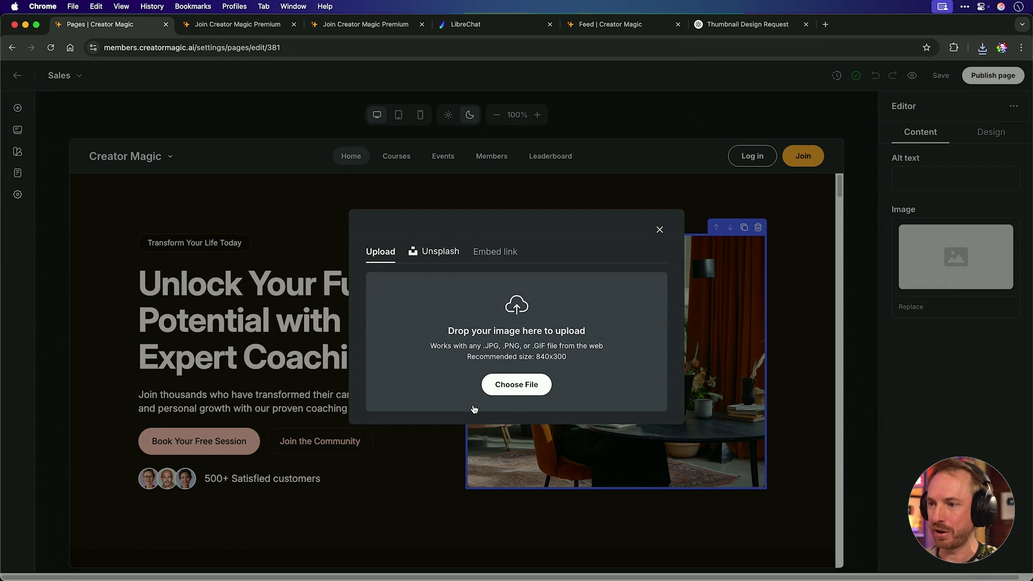
{"action": "left_click_drag", "start_coordinate": [477, 406], "coordinate": [598, 357]}
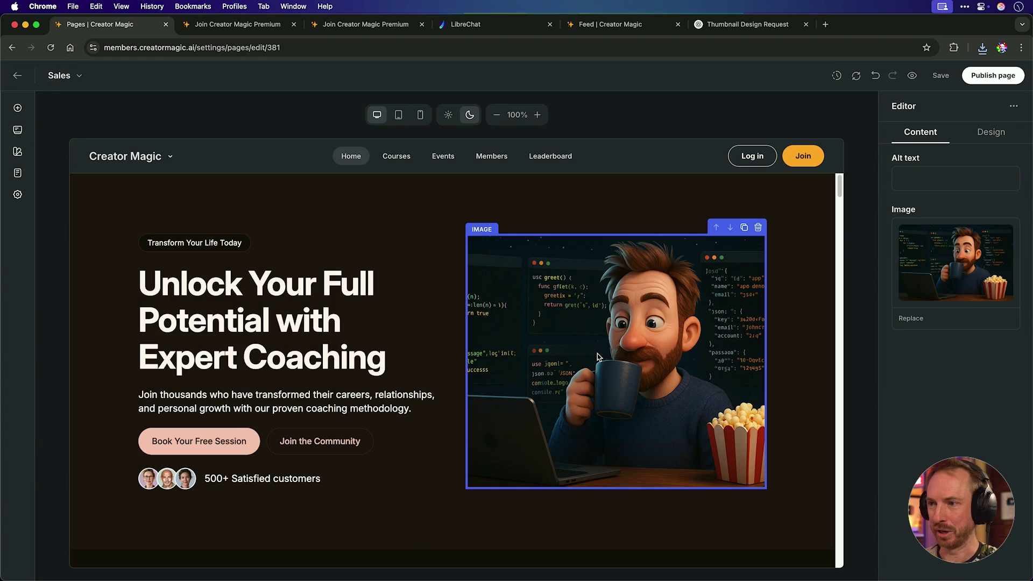
{"action": "left_click", "coordinate": [792, 363]}
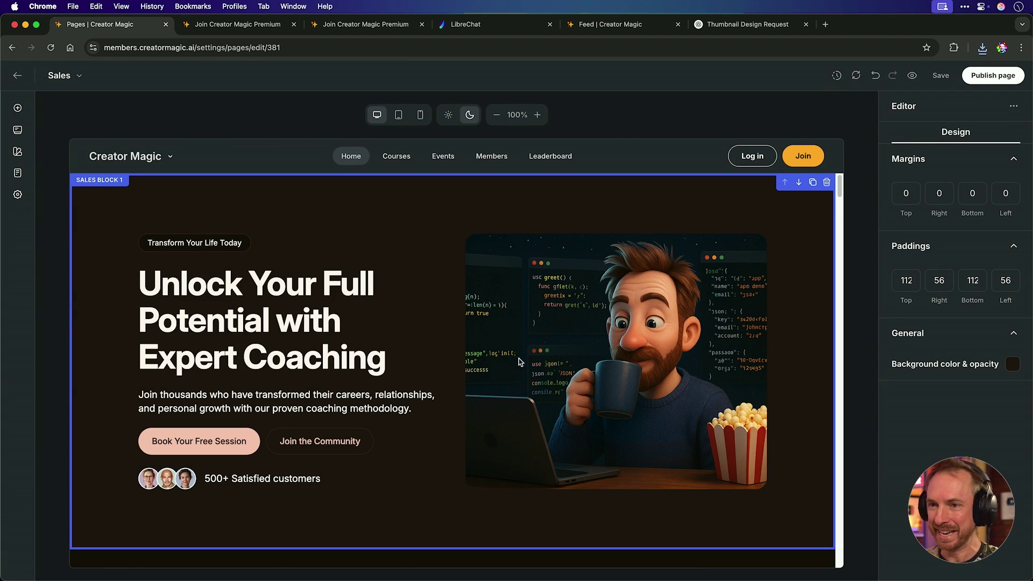
Step: Change the hero badge to 'Stop Watching AI Demos' and delete the Join the Community button
{"action": "left_click", "coordinate": [222, 245]}
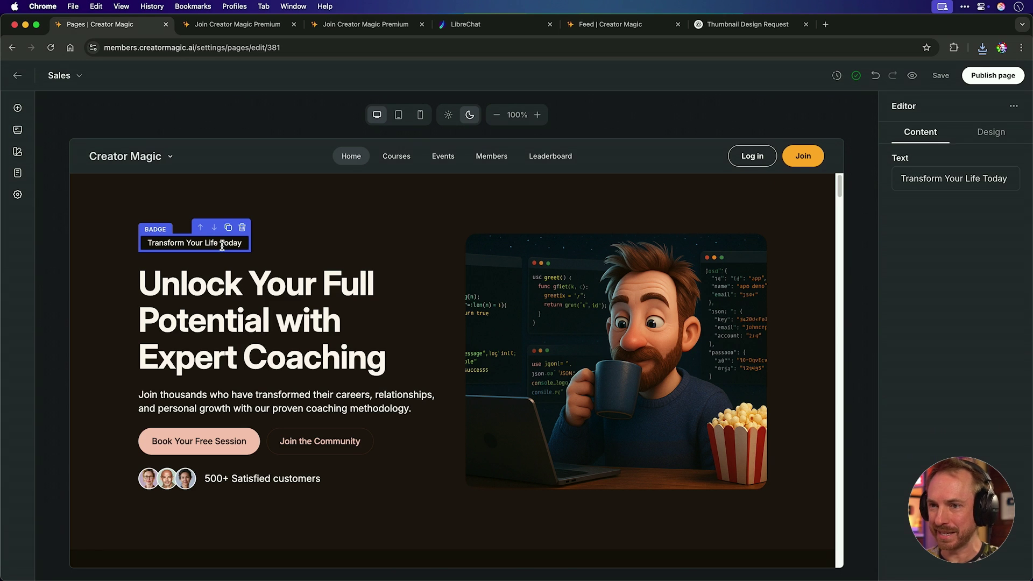
{"action": "left_click", "coordinate": [917, 179]}
{"action": "key", "text": "super+a"}
{"action": "type", "text": "Stop Watching AI Demos"}
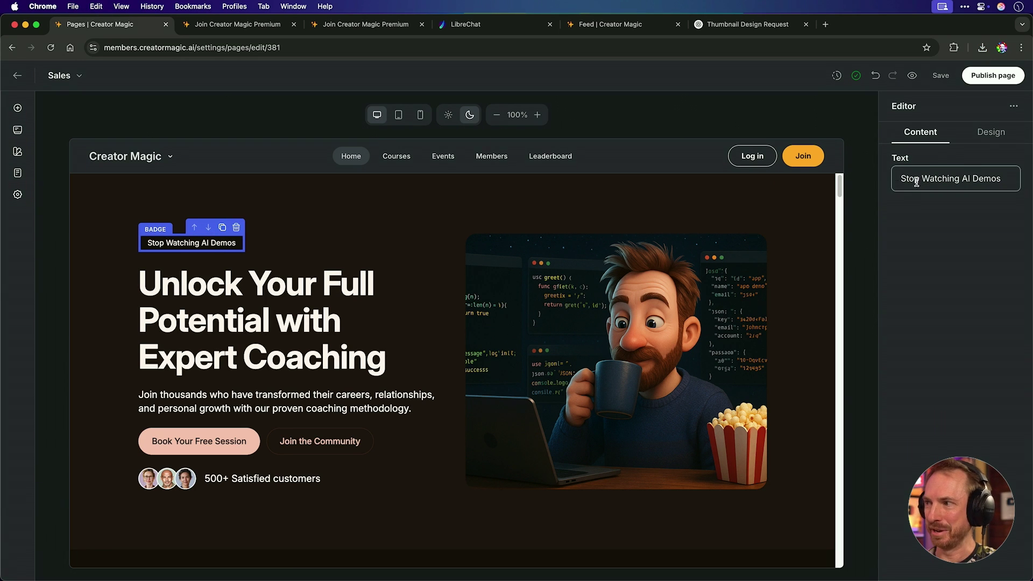
{"action": "left_click", "coordinate": [304, 303]}
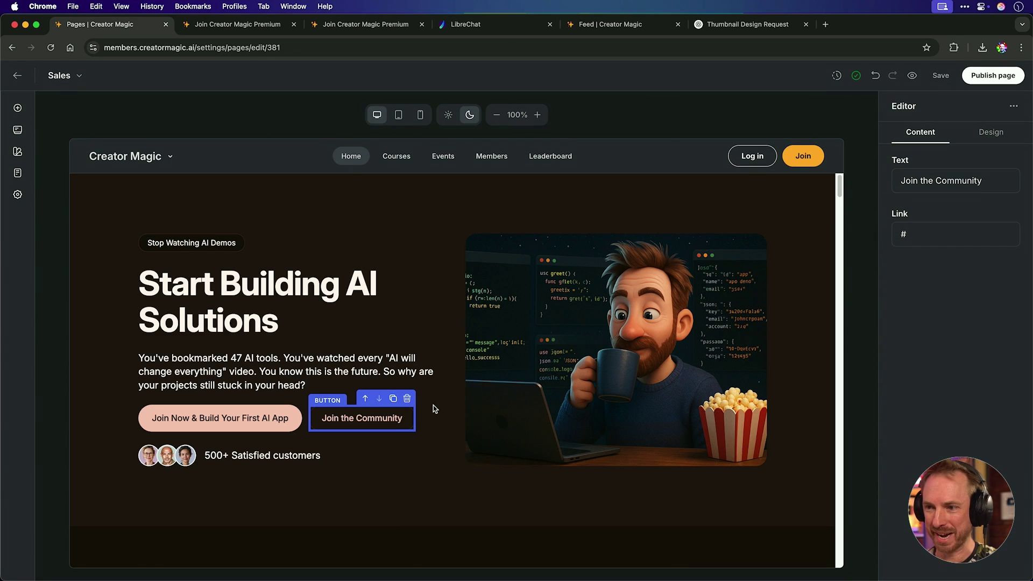
{"action": "left_click", "coordinate": [407, 399]}
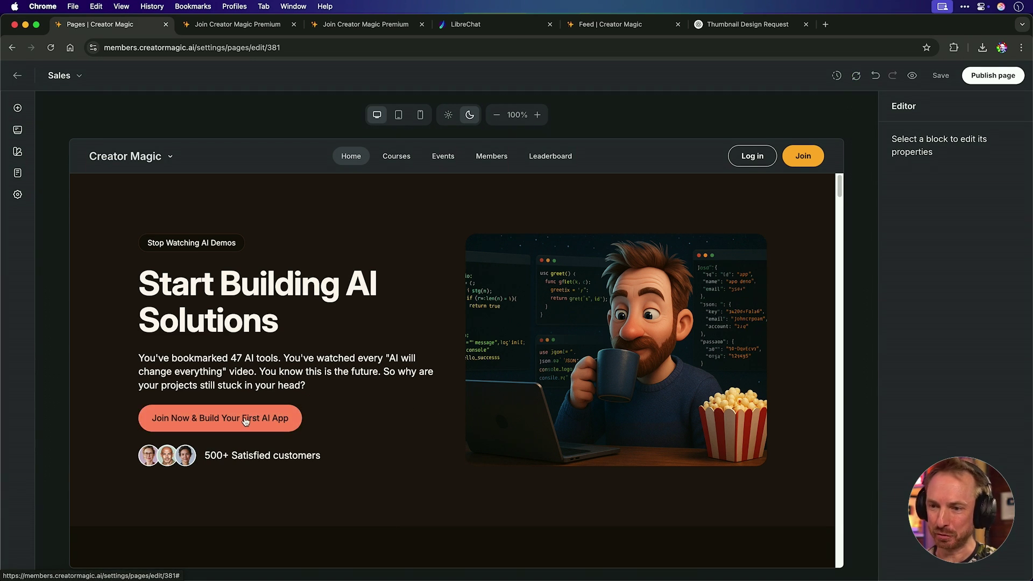
Step: Point the Join Now button's link at the community checkout URL
{"action": "left_click", "coordinate": [246, 421]}
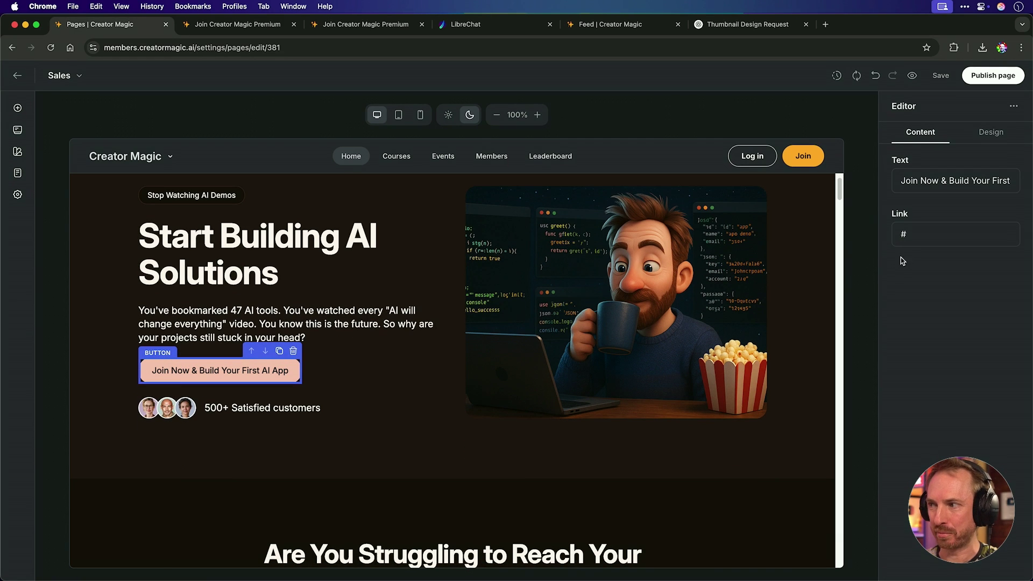
{"action": "left_click", "coordinate": [902, 239]}
{"action": "key", "text": "BackSpace"}
{"action": "key", "text": "super+v"}
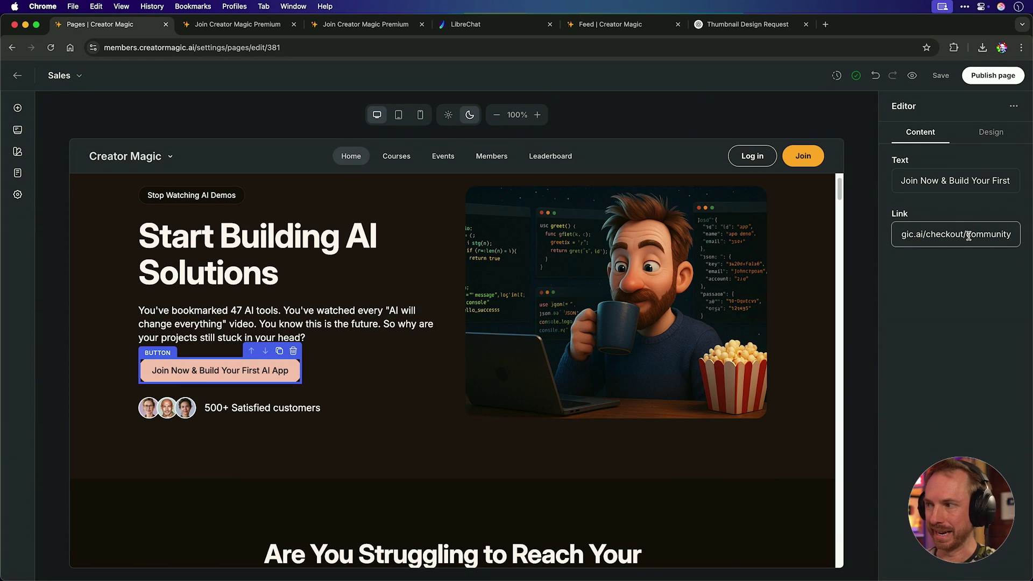
{"action": "left_click", "coordinate": [399, 362]}
Step: Give the Join Now button an orange background in its Design settings
{"action": "left_click", "coordinate": [294, 214]}
{"action": "left_click", "coordinate": [277, 418]}
{"action": "scroll", "coordinate": [277, 418], "scroll_direction": "down", "scroll_amount": 1}
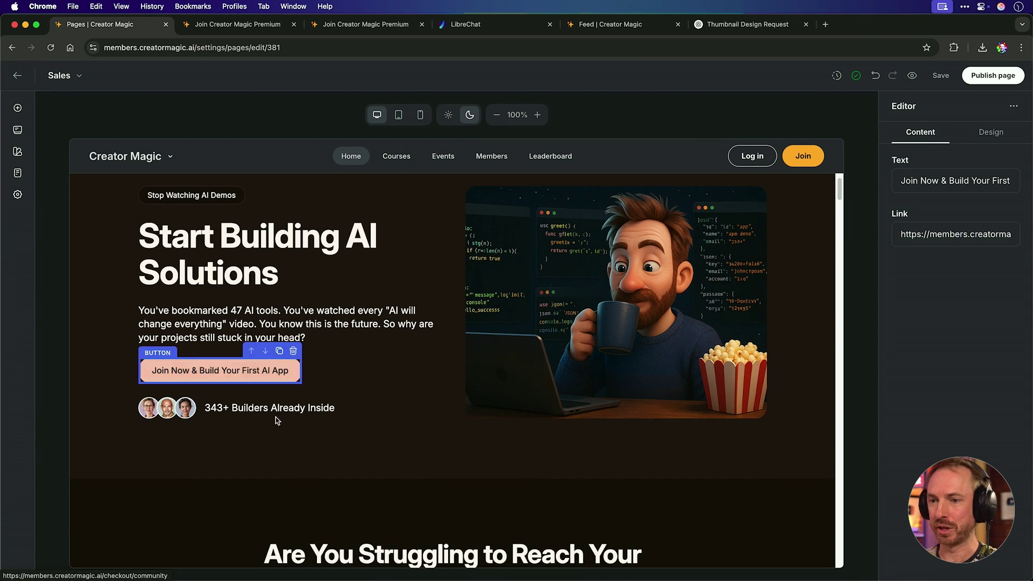
{"action": "left_click", "coordinate": [992, 133]}
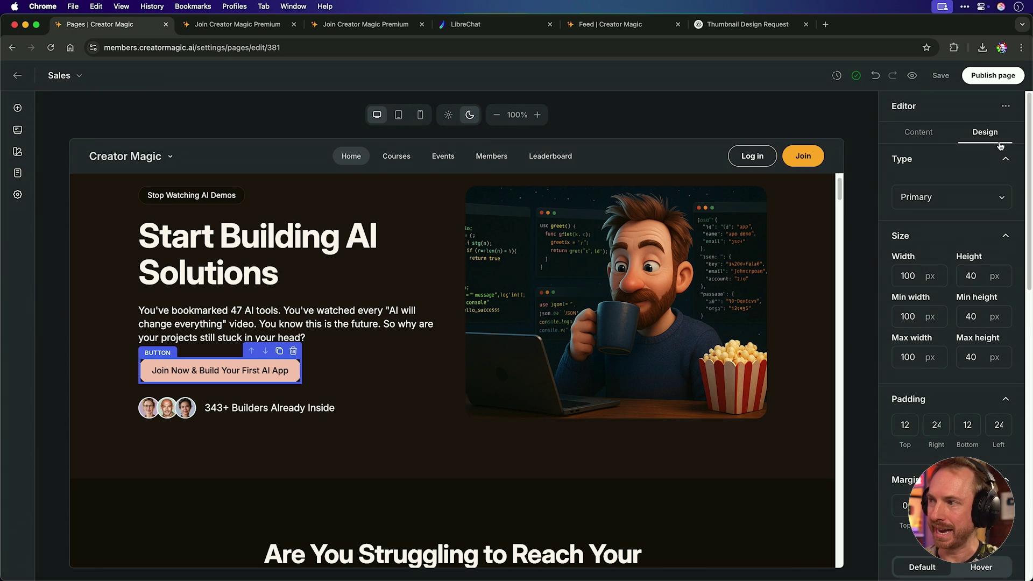
{"action": "scroll", "coordinate": [977, 306], "scroll_direction": "down", "scroll_amount": 5}
{"action": "scroll", "coordinate": [973, 318], "scroll_direction": "down", "scroll_amount": 3}
{"action": "scroll", "coordinate": [973, 317], "scroll_direction": "down", "scroll_amount": 1}
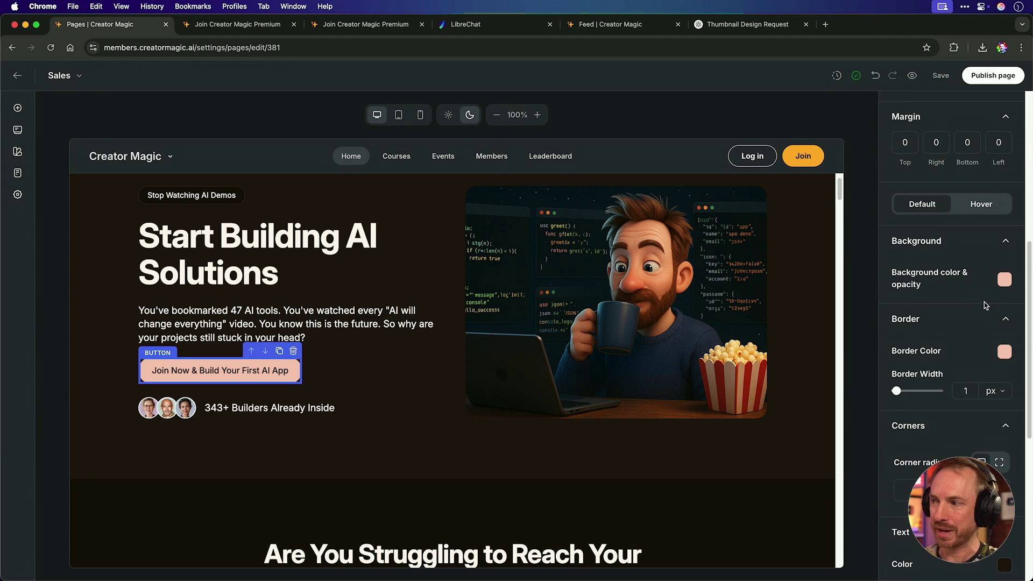
{"action": "left_click", "coordinate": [1003, 279]}
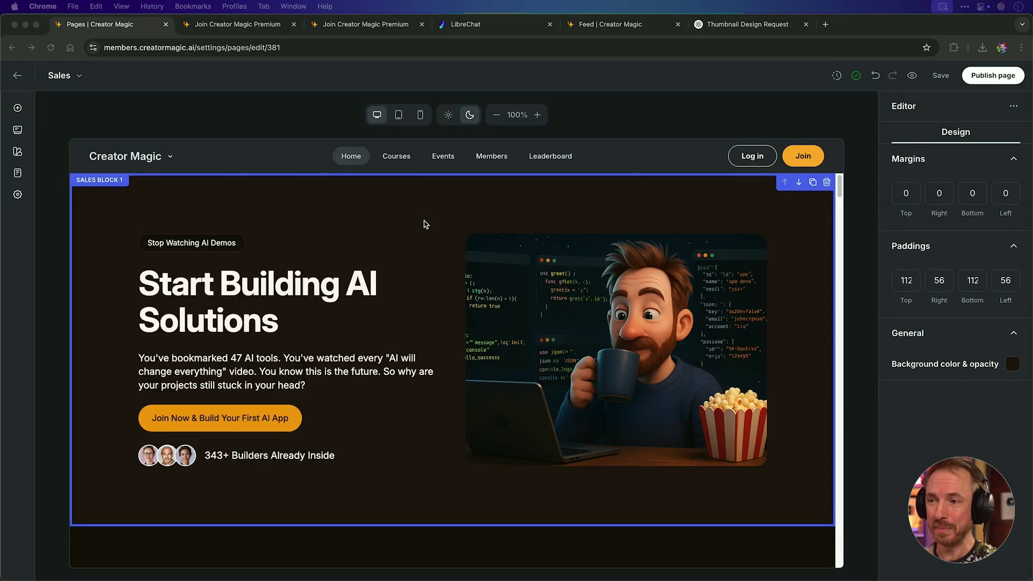
Step: Delete the Meet Your Coach section (Sales Block 3)
{"action": "scroll", "coordinate": [424, 221], "scroll_direction": "down", "scroll_amount": 5}
{"action": "scroll", "coordinate": [424, 220], "scroll_direction": "down", "scroll_amount": 1}
{"action": "scroll", "coordinate": [424, 221], "scroll_direction": "down", "scroll_amount": 1}
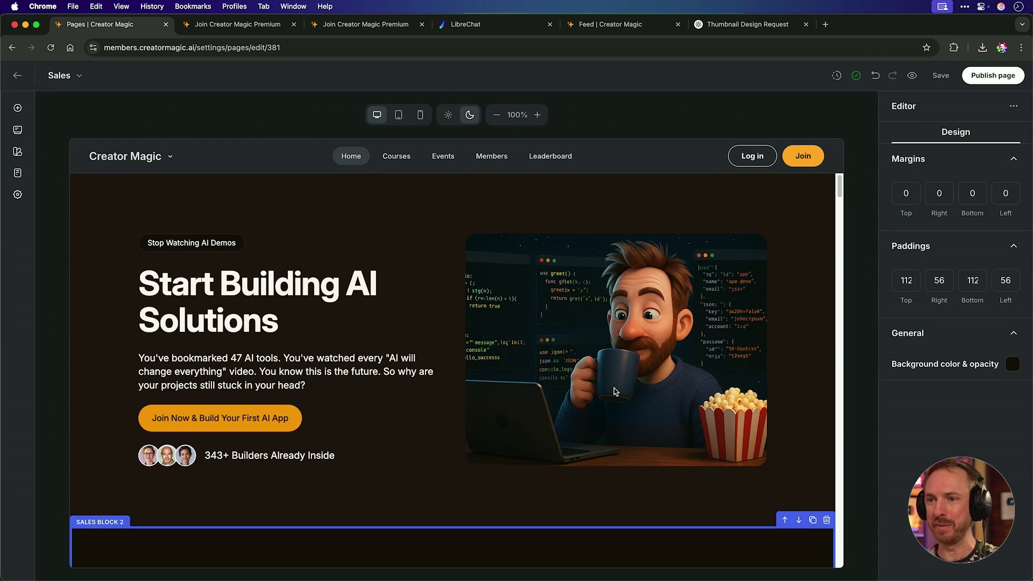
{"action": "scroll", "coordinate": [614, 388], "scroll_direction": "down", "scroll_amount": 6}
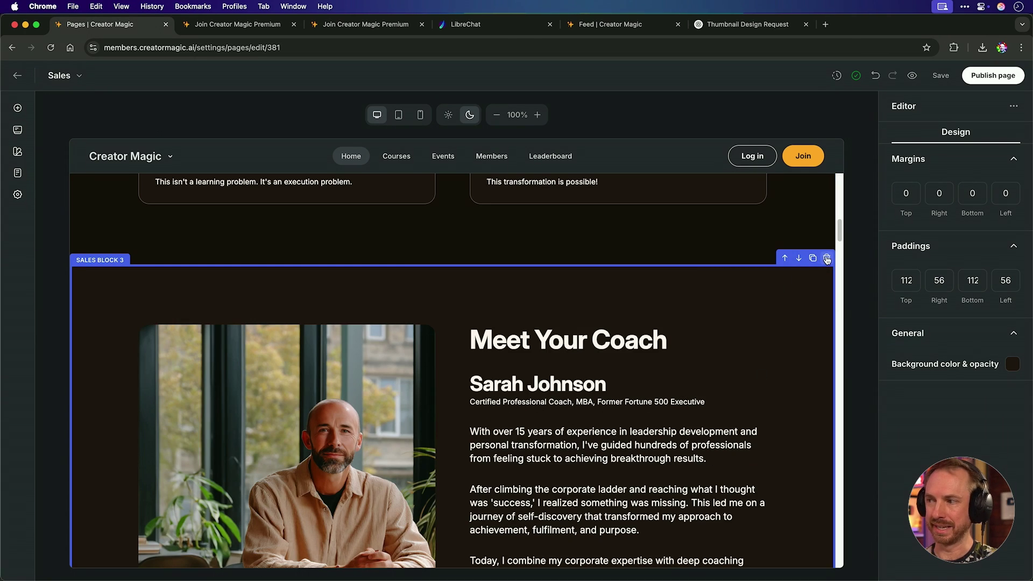
{"action": "left_click", "coordinate": [827, 260]}
Step: Scroll through the page to review the 'What Builders Are Saying' testimonials
{"action": "scroll", "coordinate": [538, 301], "scroll_direction": "down", "scroll_amount": 10}
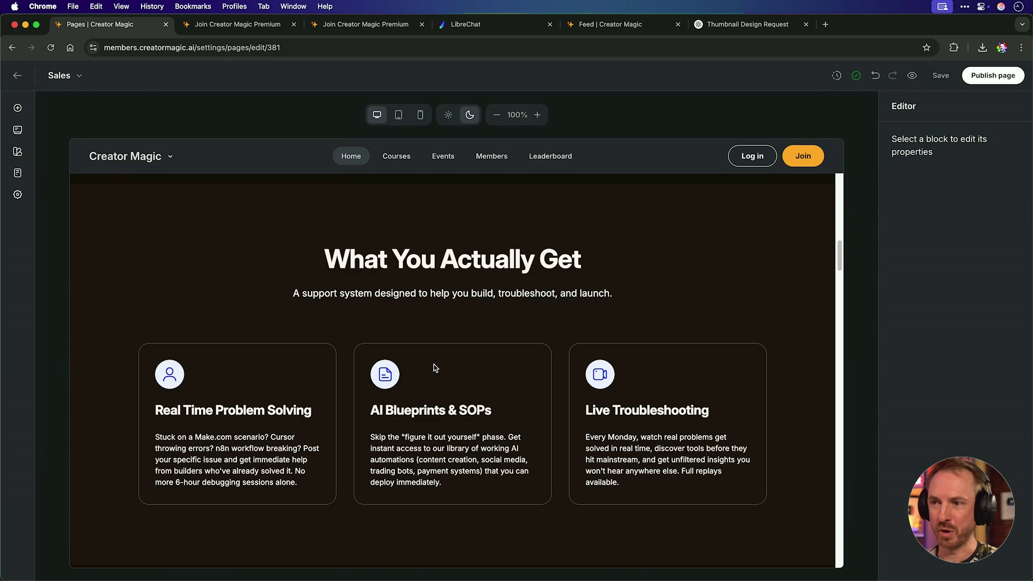
{"action": "scroll", "coordinate": [435, 363], "scroll_direction": "up", "scroll_amount": 8}
{"action": "scroll", "coordinate": [435, 364], "scroll_direction": "up", "scroll_amount": 10}
{"action": "scroll", "coordinate": [435, 363], "scroll_direction": "down", "scroll_amount": 10}
{"action": "scroll", "coordinate": [435, 363], "scroll_direction": "down", "scroll_amount": 5}
{"action": "scroll", "coordinate": [434, 363], "scroll_direction": "down", "scroll_amount": 3}
{"action": "scroll", "coordinate": [435, 363], "scroll_direction": "down", "scroll_amount": 2}
{"action": "scroll", "coordinate": [435, 363], "scroll_direction": "down", "scroll_amount": 2}
{"action": "scroll", "coordinate": [434, 366], "scroll_direction": "down", "scroll_amount": 3}
{"action": "scroll", "coordinate": [435, 366], "scroll_direction": "down", "scroll_amount": 1}
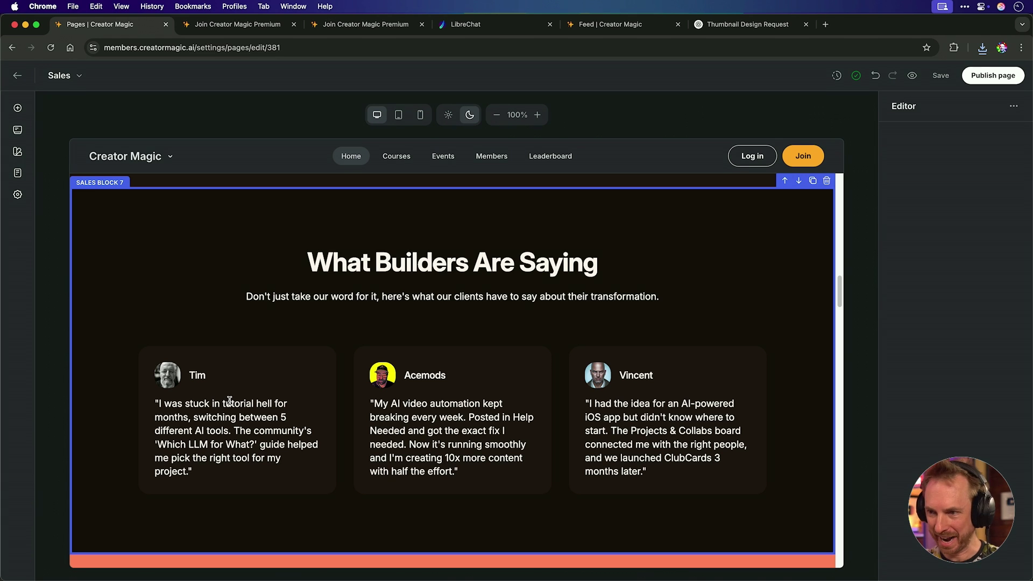
Step: Give the satisfaction guarantee section an orange custom background color
{"action": "scroll", "coordinate": [521, 310], "scroll_direction": "down", "scroll_amount": 6}
{"action": "left_click", "coordinate": [520, 310]}
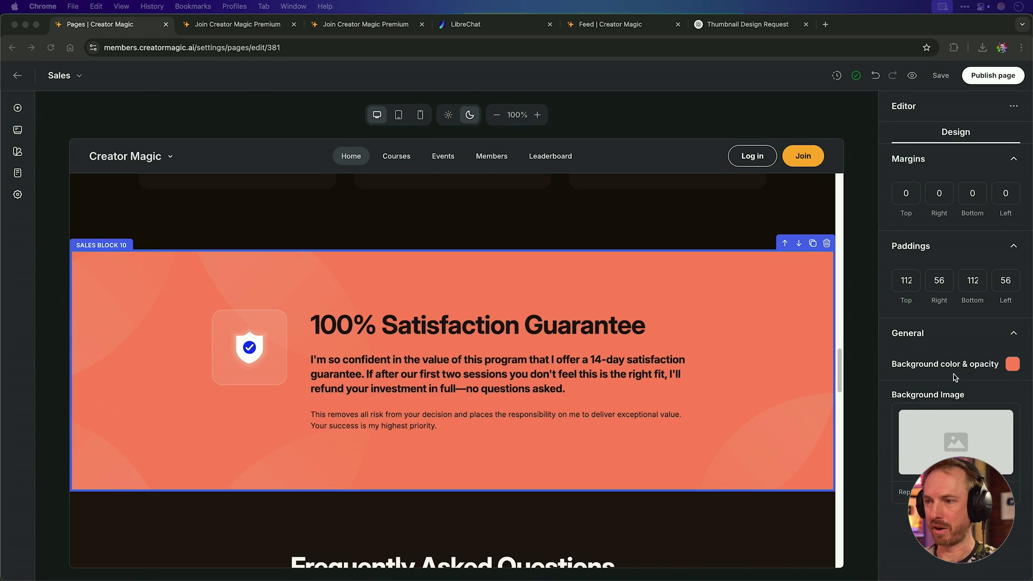
{"action": "left_click", "coordinate": [1012, 365]}
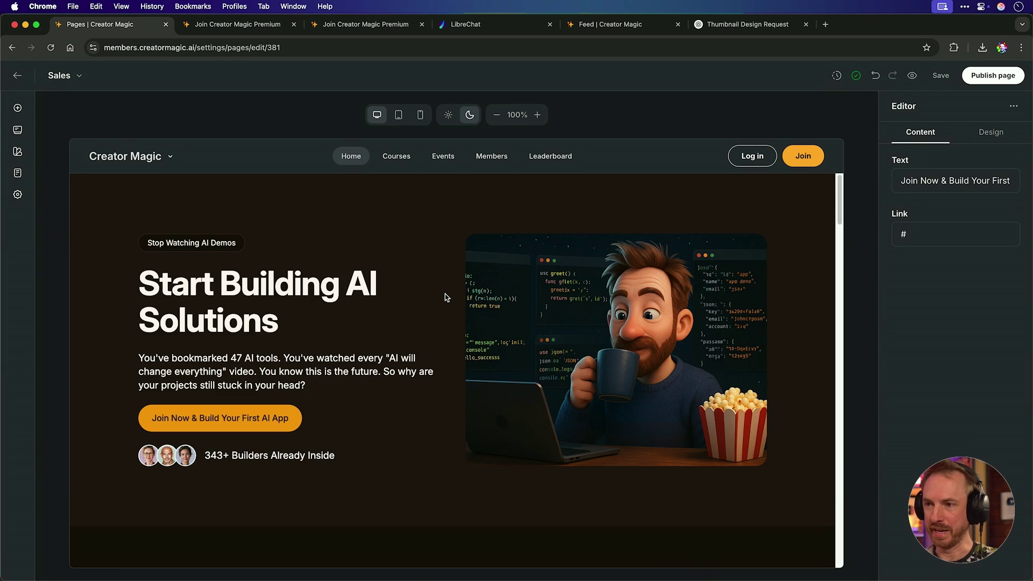
{"action": "scroll", "coordinate": [445, 294], "scroll_direction": "down", "scroll_amount": 2}
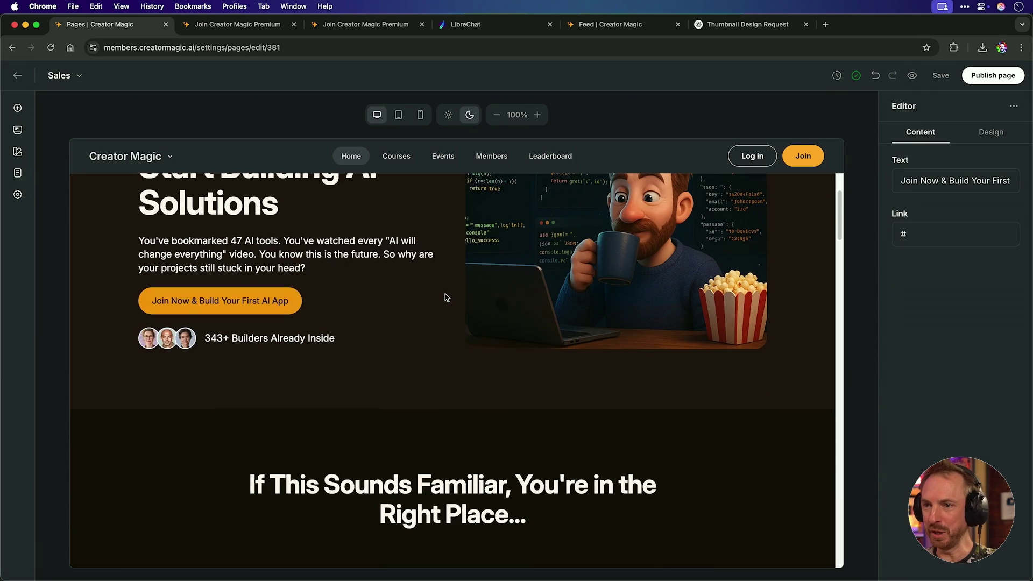
{"action": "scroll", "coordinate": [444, 293], "scroll_direction": "down", "scroll_amount": 5}
{"action": "scroll", "coordinate": [444, 294], "scroll_direction": "down", "scroll_amount": 2}
{"action": "scroll", "coordinate": [444, 294], "scroll_direction": "down", "scroll_amount": 3}
{"action": "scroll", "coordinate": [444, 294], "scroll_direction": "down", "scroll_amount": 2}
{"action": "scroll", "coordinate": [445, 294], "scroll_direction": "down", "scroll_amount": 3}
{"action": "scroll", "coordinate": [444, 293], "scroll_direction": "down", "scroll_amount": 4}
{"action": "scroll", "coordinate": [445, 293], "scroll_direction": "down", "scroll_amount": 3}
{"action": "scroll", "coordinate": [444, 293], "scroll_direction": "down", "scroll_amount": 2}
{"action": "scroll", "coordinate": [444, 293], "scroll_direction": "down", "scroll_amount": 3}
{"action": "scroll", "coordinate": [444, 294], "scroll_direction": "down", "scroll_amount": 2}
{"action": "scroll", "coordinate": [445, 294], "scroll_direction": "down", "scroll_amount": 5}
{"action": "scroll", "coordinate": [444, 294], "scroll_direction": "down", "scroll_amount": 2}
{"action": "scroll", "coordinate": [445, 294], "scroll_direction": "down", "scroll_amount": 2}
{"action": "scroll", "coordinate": [445, 294], "scroll_direction": "down", "scroll_amount": 4}
{"action": "scroll", "coordinate": [444, 295], "scroll_direction": "down", "scroll_amount": 3}
{"action": "scroll", "coordinate": [445, 294], "scroll_direction": "down", "scroll_amount": 4}
{"action": "scroll", "coordinate": [444, 295], "scroll_direction": "down", "scroll_amount": 3}
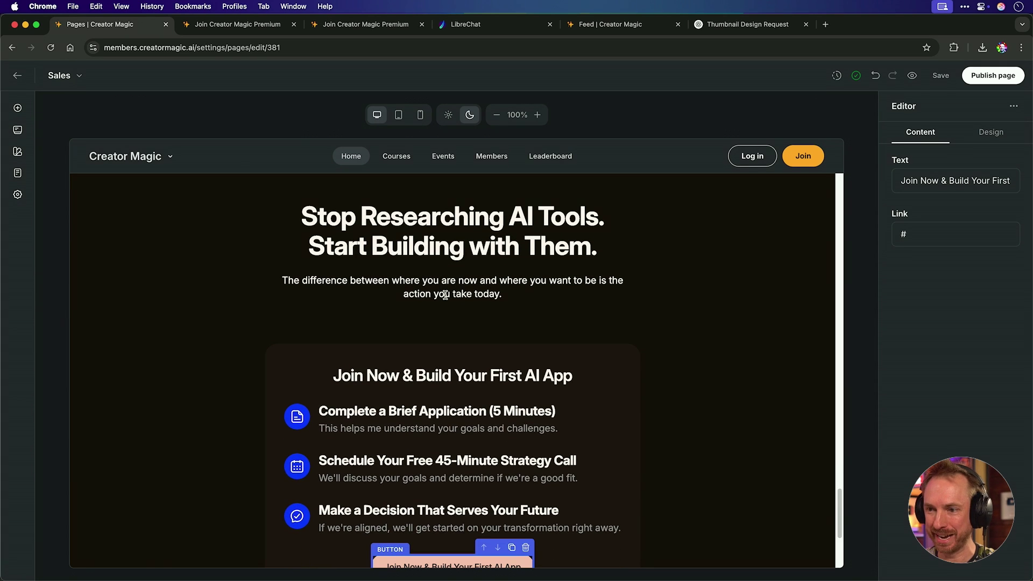
{"action": "scroll", "coordinate": [445, 295], "scroll_direction": "down", "scroll_amount": 1}
{"action": "scroll", "coordinate": [481, 435], "scroll_direction": "down", "scroll_amount": 2}
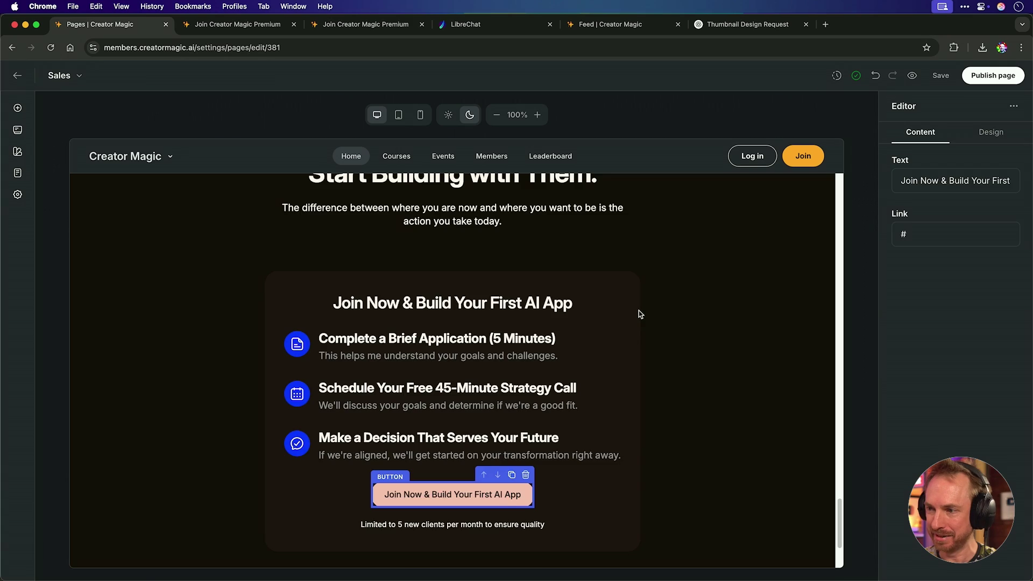
Step: Undo the closing card edit so it reads Premium Membership again
{"action": "key", "text": "super+z"}
{"action": "scroll", "coordinate": [456, 367], "scroll_direction": "up", "scroll_amount": 5}
{"action": "scroll", "coordinate": [457, 367], "scroll_direction": "up", "scroll_amount": 10}
{"action": "scroll", "coordinate": [457, 367], "scroll_direction": "up", "scroll_amount": 5}
{"action": "scroll", "coordinate": [457, 366], "scroll_direction": "up", "scroll_amount": 15}
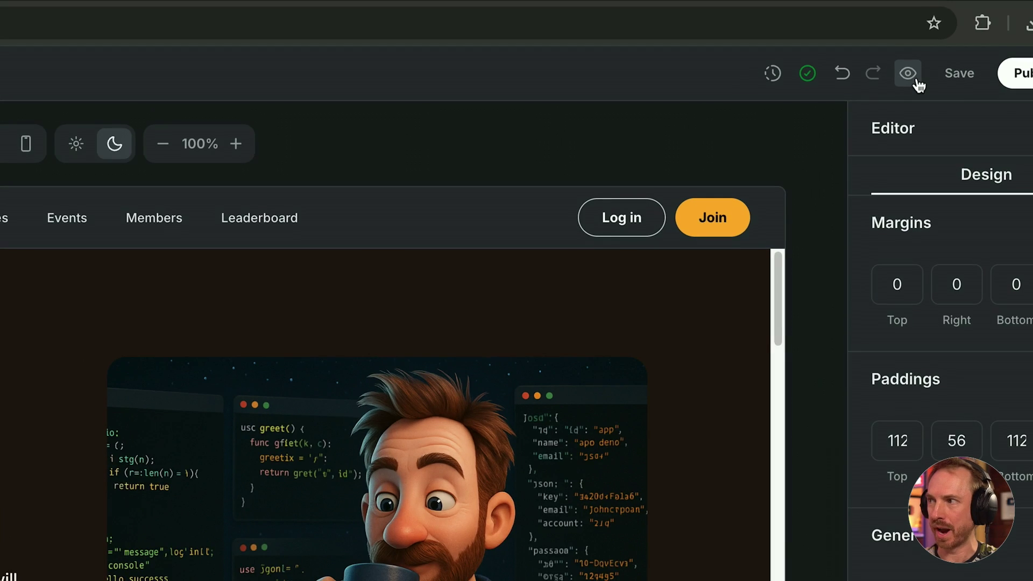
Step: Preview the sales page full-screen at tablet width
{"action": "left_click", "coordinate": [918, 83]}
{"action": "left_click", "coordinate": [517, 81]}
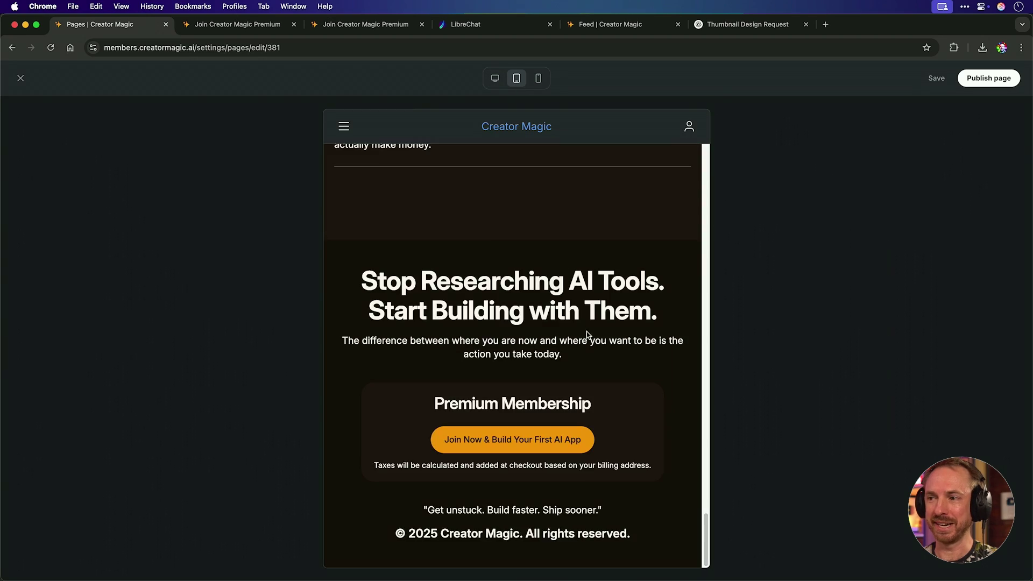
{"action": "scroll", "coordinate": [588, 331], "scroll_direction": "up", "scroll_amount": 10}
{"action": "scroll", "coordinate": [588, 332], "scroll_direction": "up", "scroll_amount": 5}
{"action": "scroll", "coordinate": [588, 336], "scroll_direction": "up", "scroll_amount": 10}
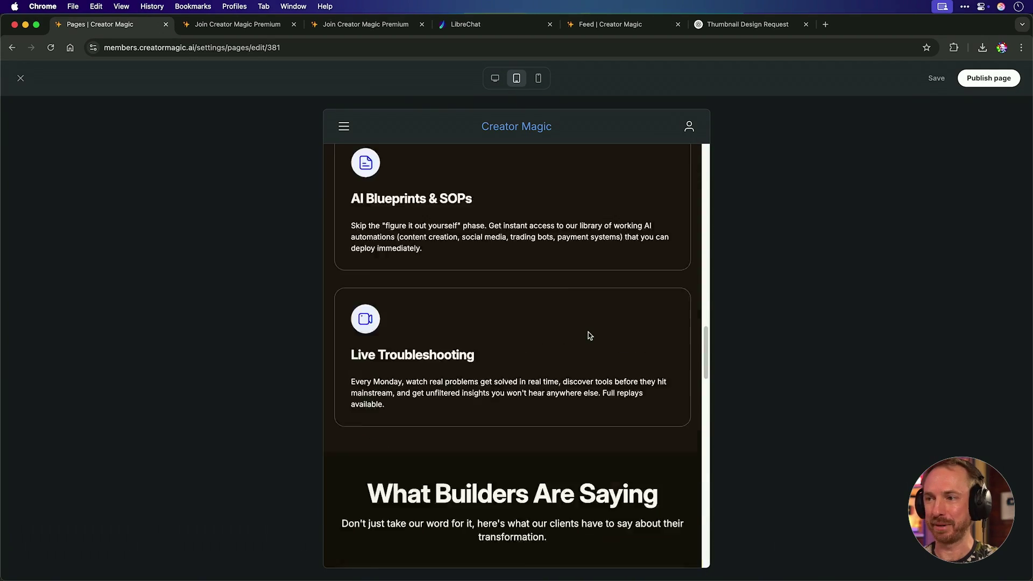
{"action": "scroll", "coordinate": [588, 336], "scroll_direction": "up", "scroll_amount": 10}
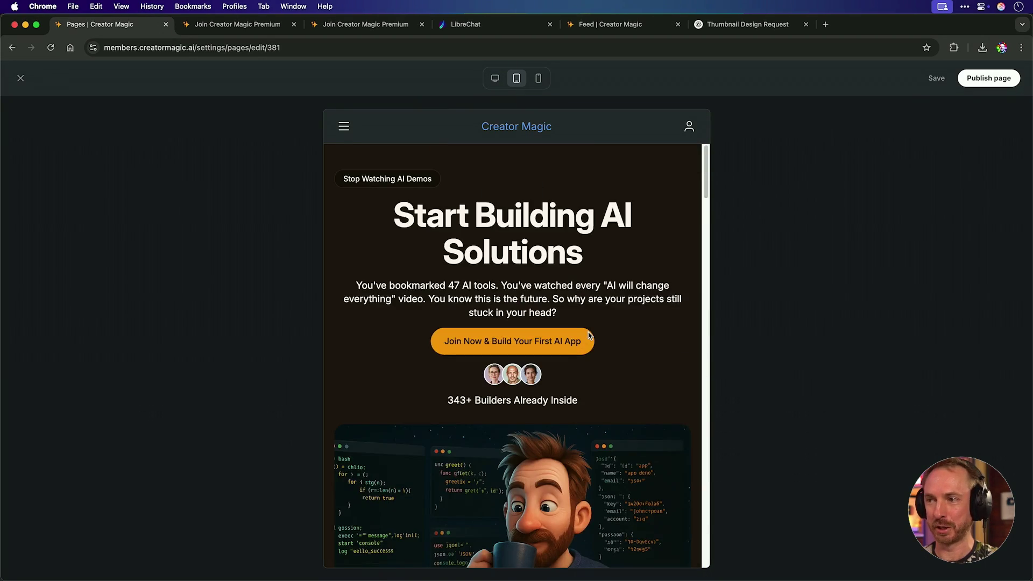
Step: Switch the preview to phone width and scroll down the page
{"action": "left_click", "coordinate": [533, 86]}
{"action": "scroll", "coordinate": [527, 237], "scroll_direction": "down", "scroll_amount": 5}
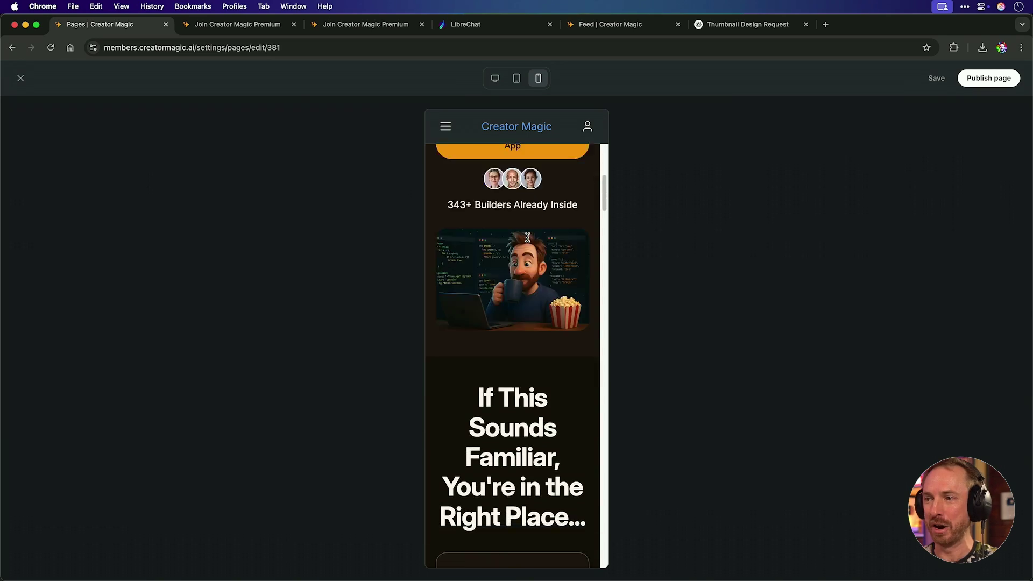
{"action": "scroll", "coordinate": [527, 238], "scroll_direction": "down", "scroll_amount": 3}
{"action": "scroll", "coordinate": [527, 237], "scroll_direction": "down", "scroll_amount": 5}
{"action": "scroll", "coordinate": [527, 237], "scroll_direction": "down", "scroll_amount": 5}
{"action": "scroll", "coordinate": [527, 237], "scroll_direction": "down", "scroll_amount": 5}
{"action": "scroll", "coordinate": [527, 237], "scroll_direction": "down", "scroll_amount": 10}
{"action": "scroll", "coordinate": [527, 237], "scroll_direction": "down", "scroll_amount": 5}
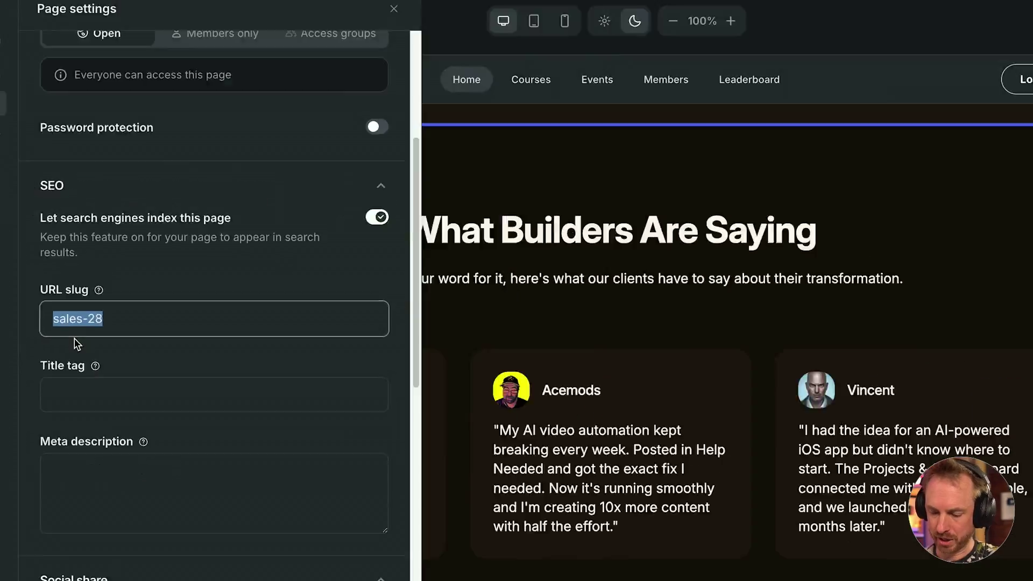
Step: Retype the page's SEO URL slug as premium-membership
{"action": "type", "text": "premium"}
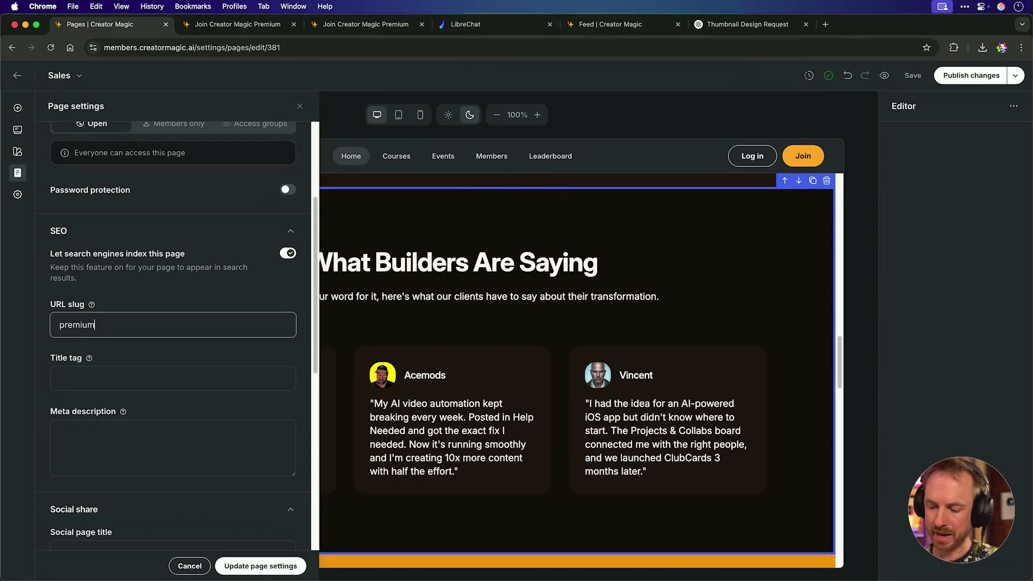
{"action": "type", "text": "bership"}
{"action": "scroll", "coordinate": [115, 207], "scroll_direction": "up", "scroll_amount": 4}
{"action": "scroll", "coordinate": [161, 242], "scroll_direction": "down", "scroll_amount": 10}
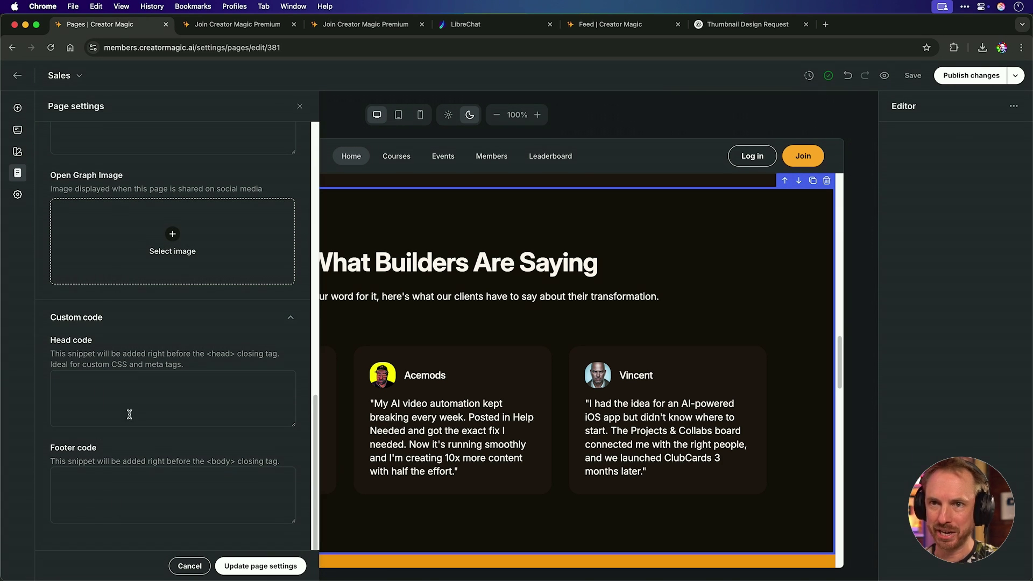
Step: Add a 'Premium' header navigation link to the premium page, opening in the same tab
{"action": "left_click", "coordinate": [17, 193]}
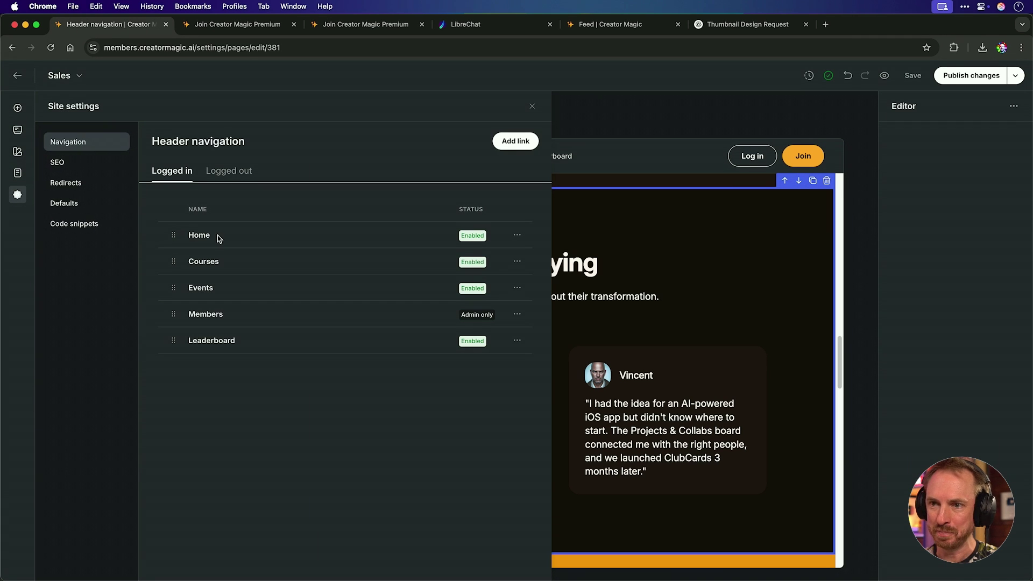
{"action": "left_click", "coordinate": [515, 142]}
{"action": "left_click", "coordinate": [509, 170]}
{"action": "key", "text": "super+v"}
{"action": "left_click", "coordinate": [528, 284]}
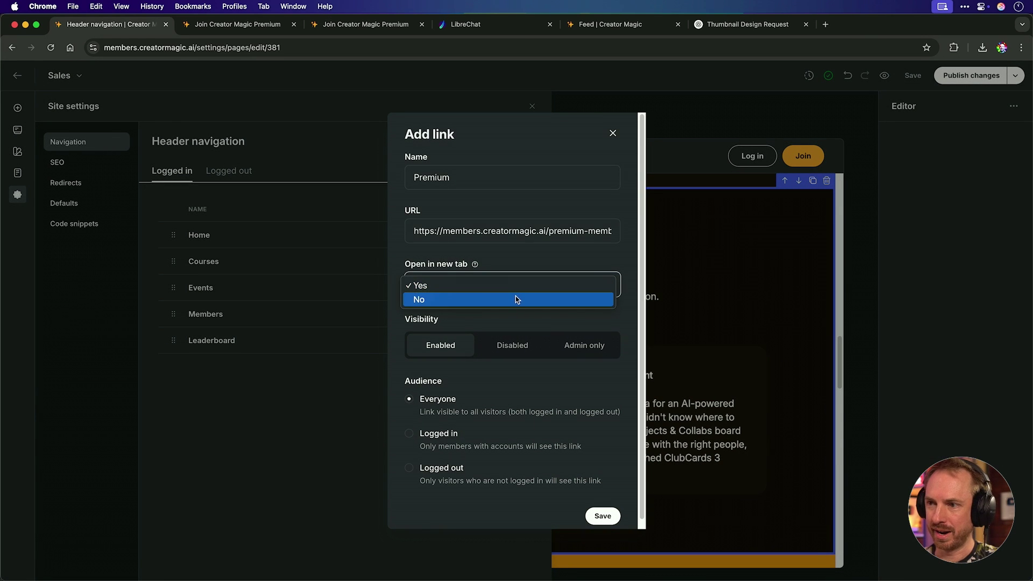
{"action": "left_click", "coordinate": [516, 299]}
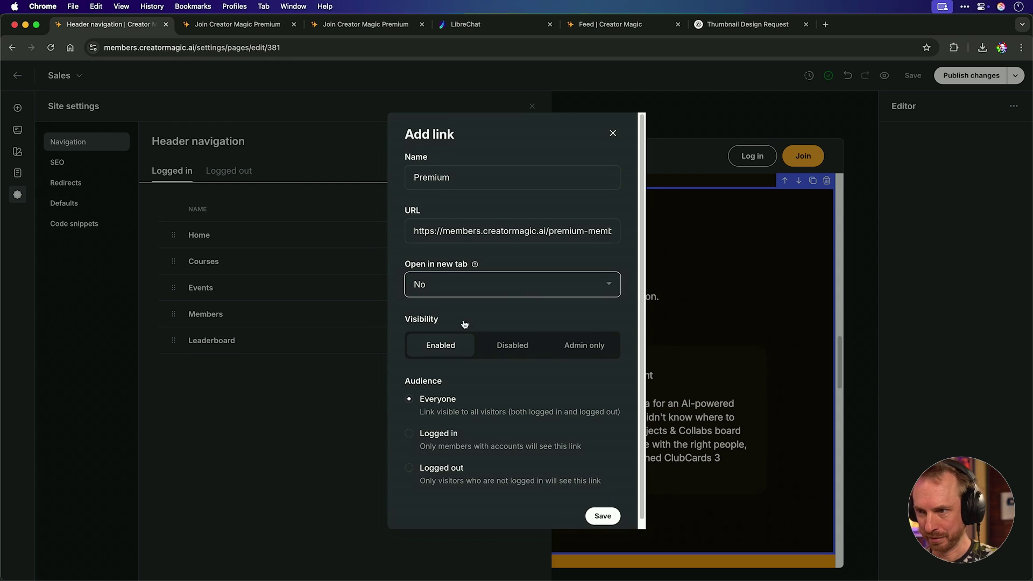
{"action": "left_click", "coordinate": [603, 516]}
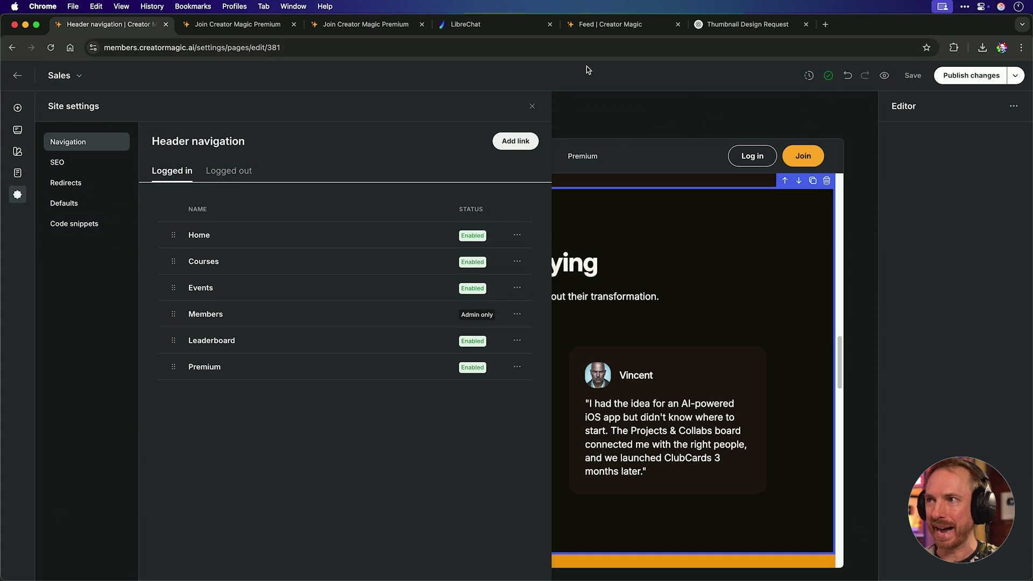
Step: In the live community, scroll the Premium sales page down to its Premium Membership join card
{"action": "left_click", "coordinate": [617, 26]}
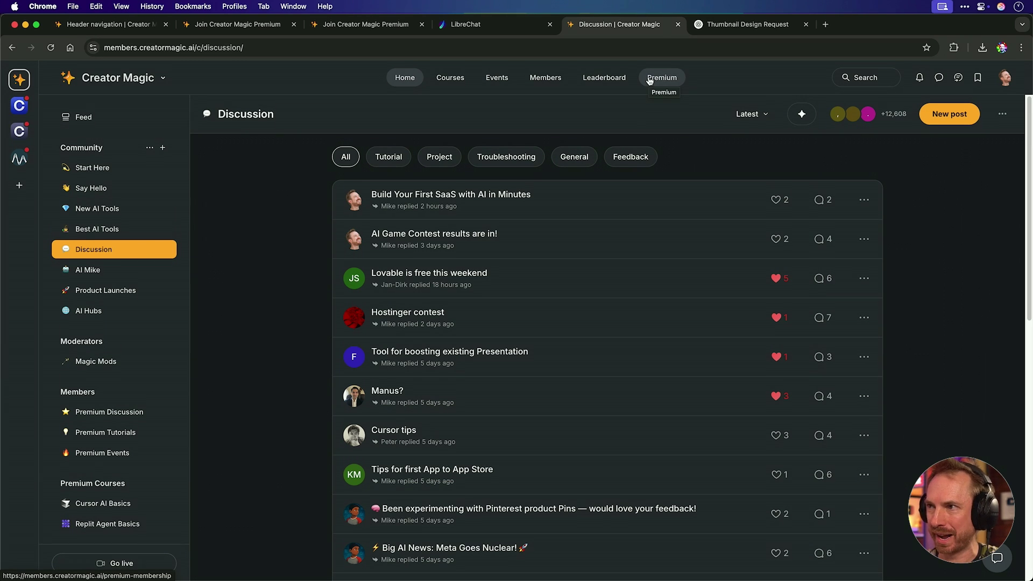
{"action": "scroll", "coordinate": [659, 134], "scroll_direction": "down", "scroll_amount": 2}
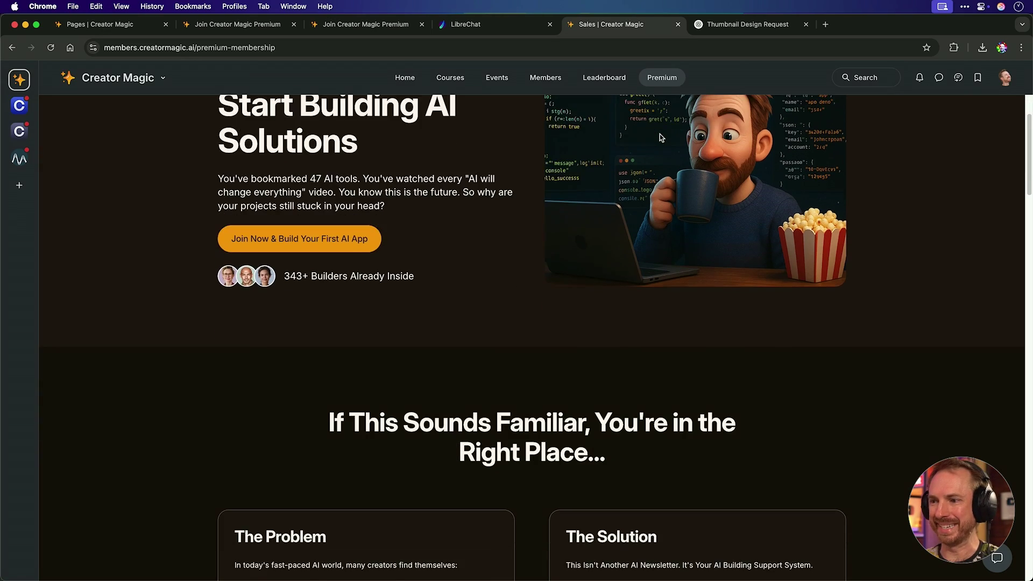
{"action": "scroll", "coordinate": [659, 134], "scroll_direction": "down", "scroll_amount": 2}
{"action": "scroll", "coordinate": [659, 137], "scroll_direction": "down", "scroll_amount": 3}
{"action": "scroll", "coordinate": [660, 137], "scroll_direction": "down", "scroll_amount": 5}
{"action": "scroll", "coordinate": [660, 137], "scroll_direction": "down", "scroll_amount": 4}
{"action": "scroll", "coordinate": [660, 137], "scroll_direction": "down", "scroll_amount": 1}
{"action": "scroll", "coordinate": [659, 134], "scroll_direction": "down", "scroll_amount": 8}
{"action": "scroll", "coordinate": [659, 134], "scroll_direction": "down", "scroll_amount": 5}
{"action": "scroll", "coordinate": [660, 134], "scroll_direction": "down", "scroll_amount": 1}
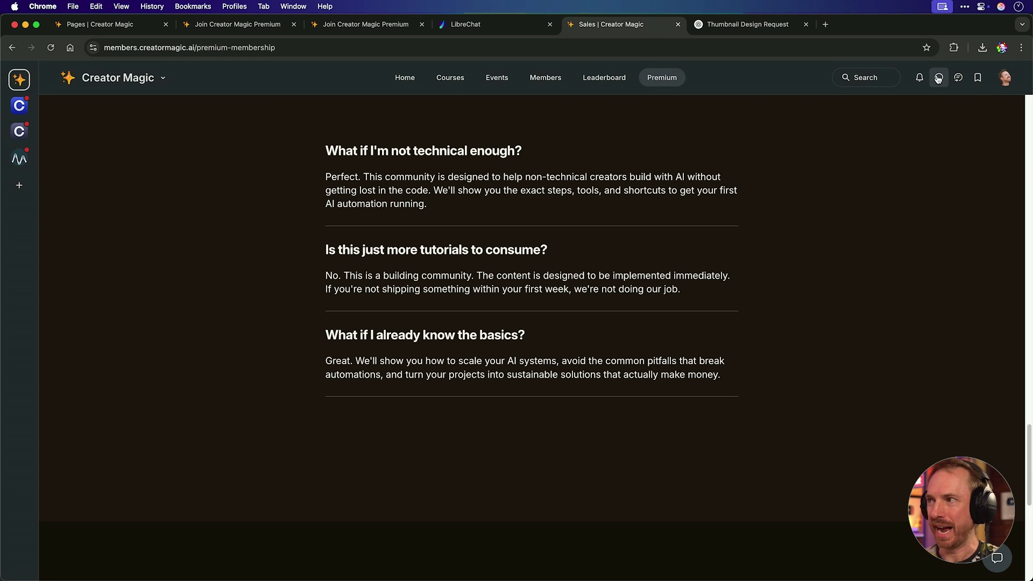
{"action": "scroll", "coordinate": [849, 200], "scroll_direction": "down", "scroll_amount": 3}
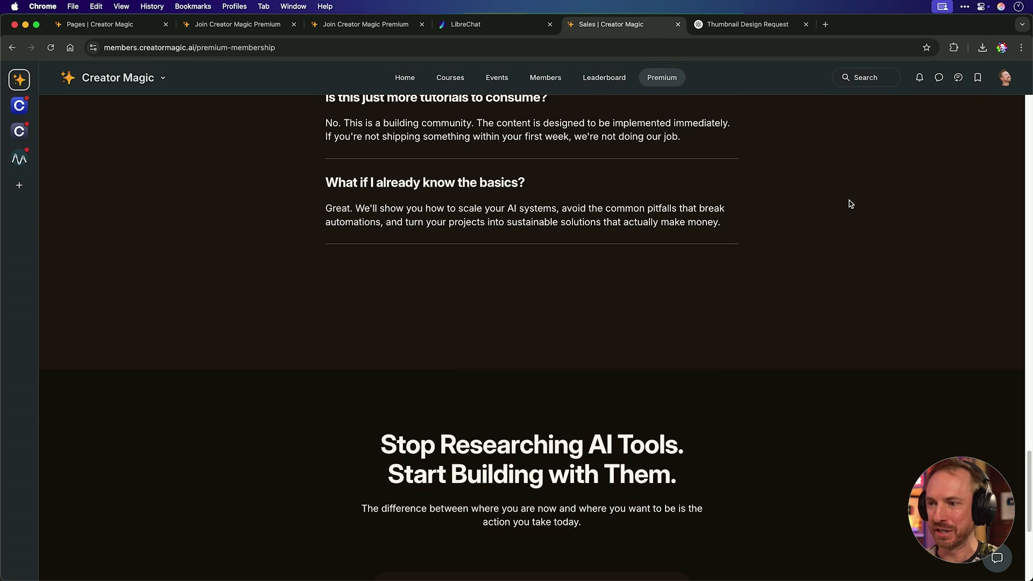
{"action": "scroll", "coordinate": [848, 200], "scroll_direction": "down", "scroll_amount": 5}
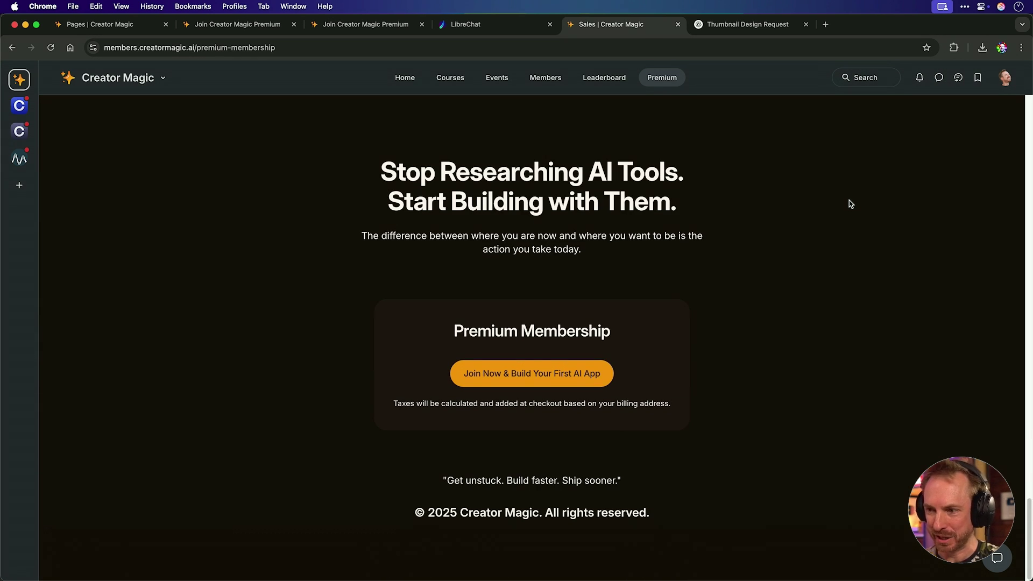